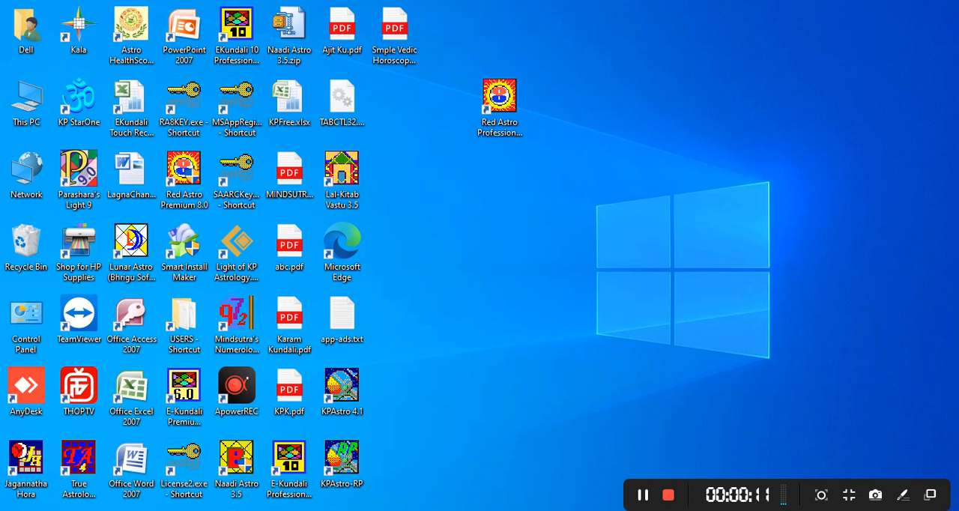
Download MindSutra PDF Printing Tool.zip through the download link in the "PDF PRINTING TOOL - NEW" email in Chrome.
left_click(942, 503)
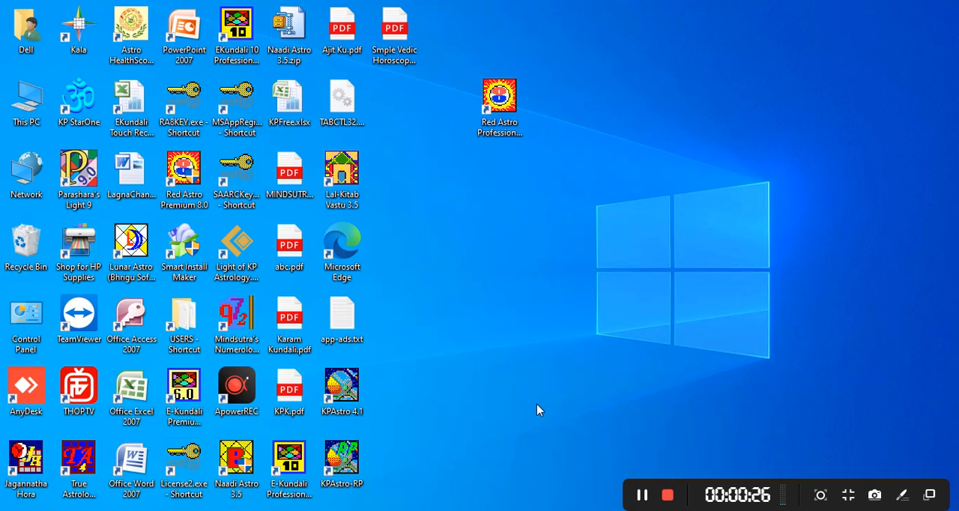
mouse_move(567, 510)
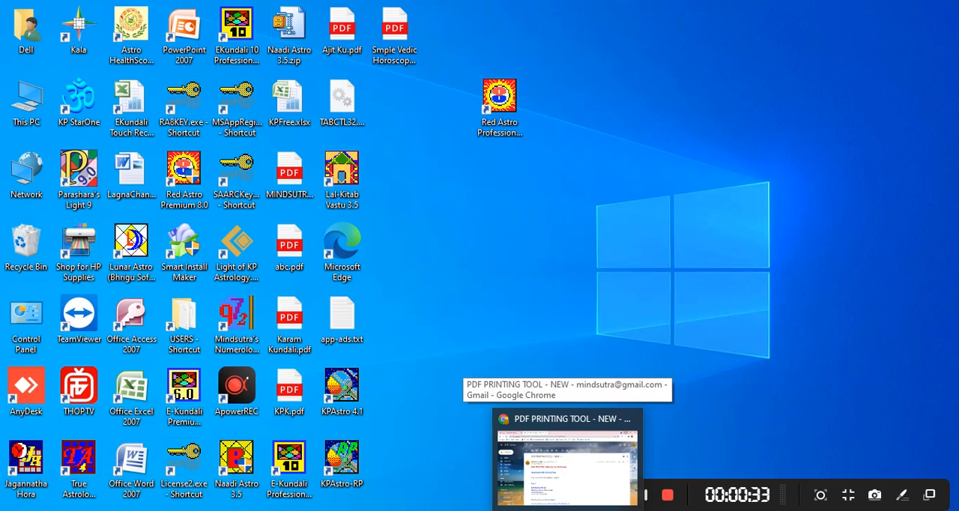
left_click(567, 458)
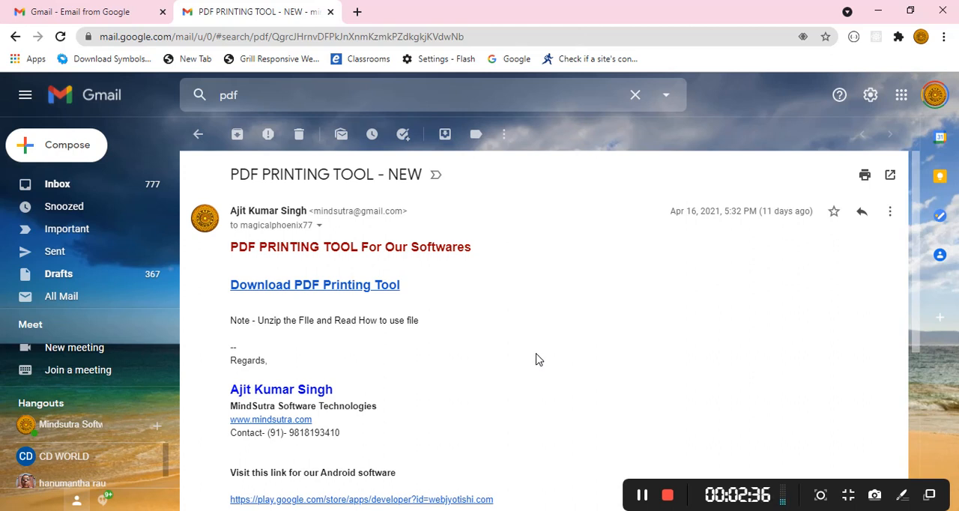
left_click(325, 294)
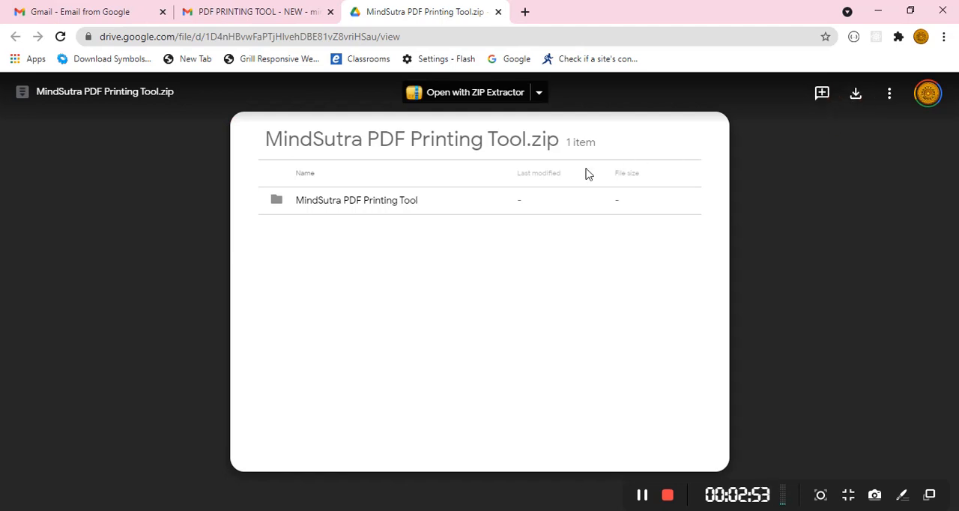
left_click(856, 94)
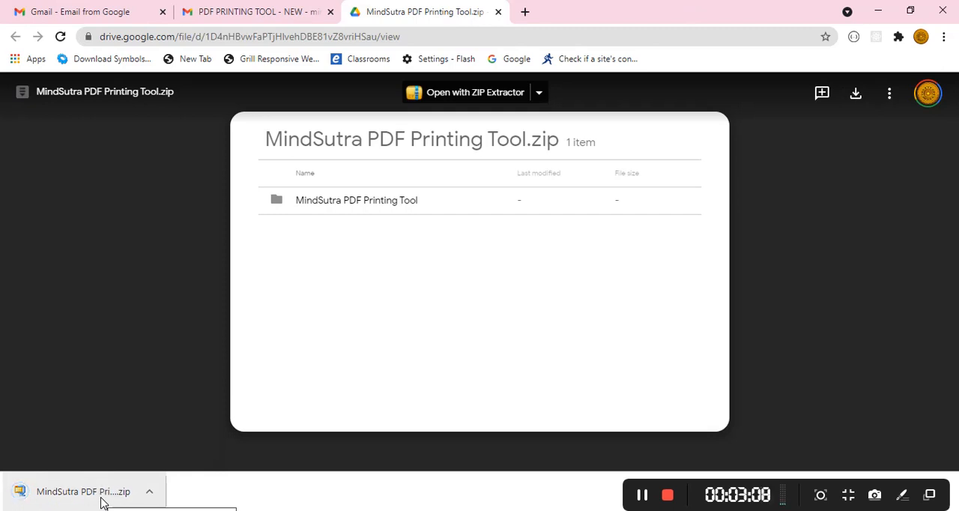
Copy the downloaded MindSutra PDF Printing Tool.zip from the Downloads folder to the desktop.
left_click(152, 501)
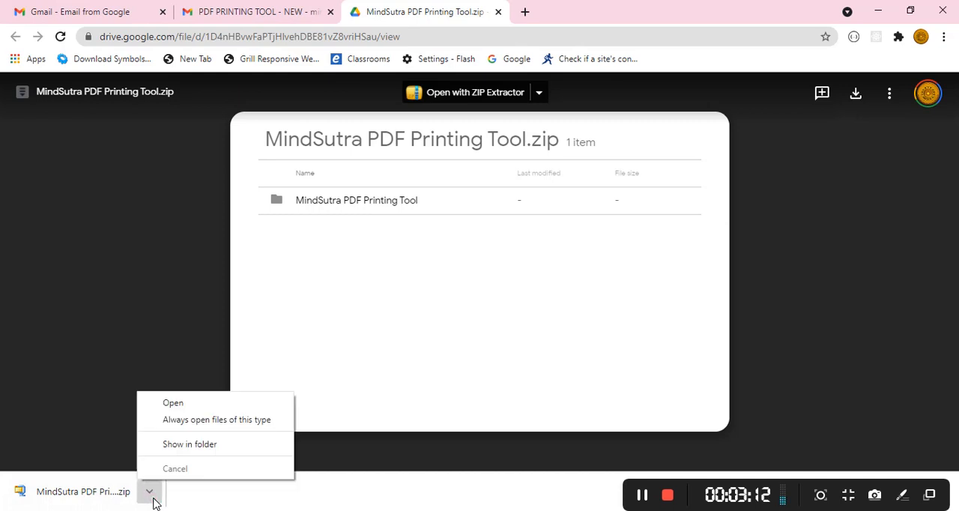
left_click(211, 453)
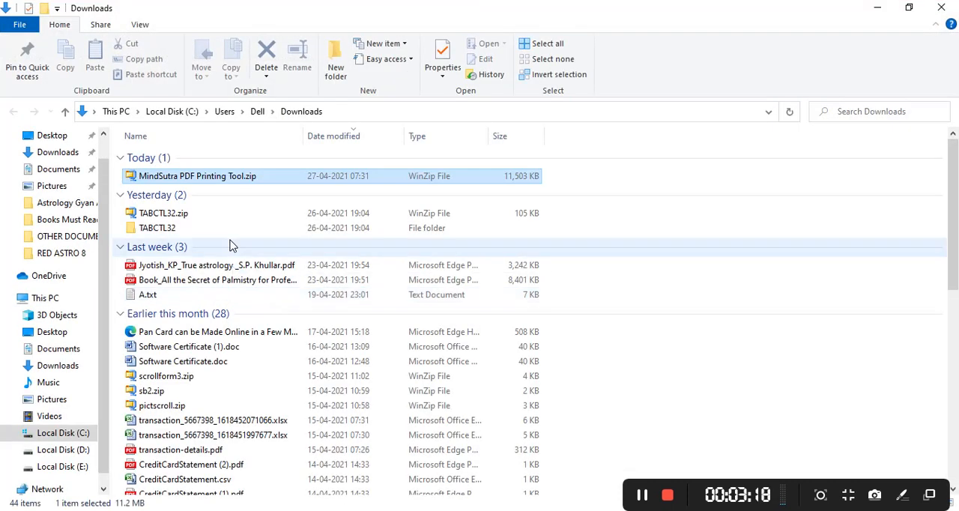
left_click(234, 178)
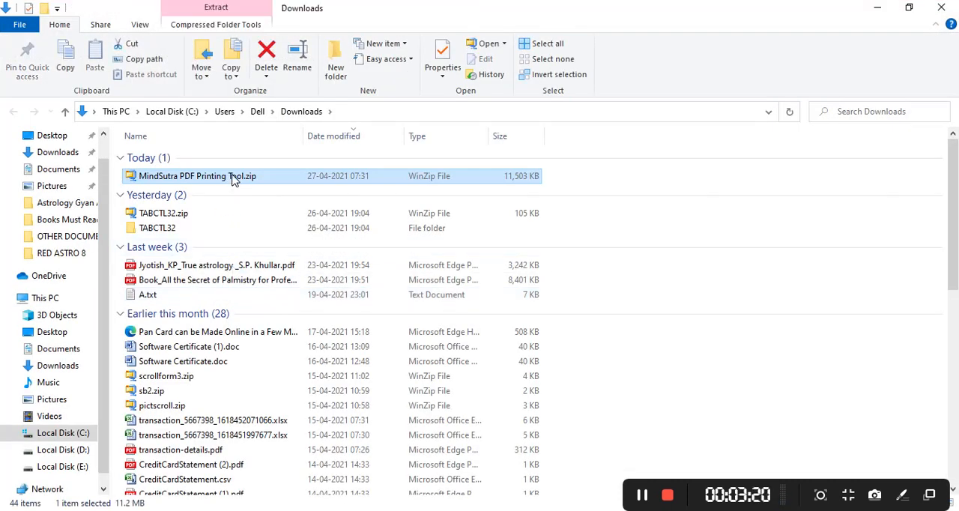
right_click(232, 174)
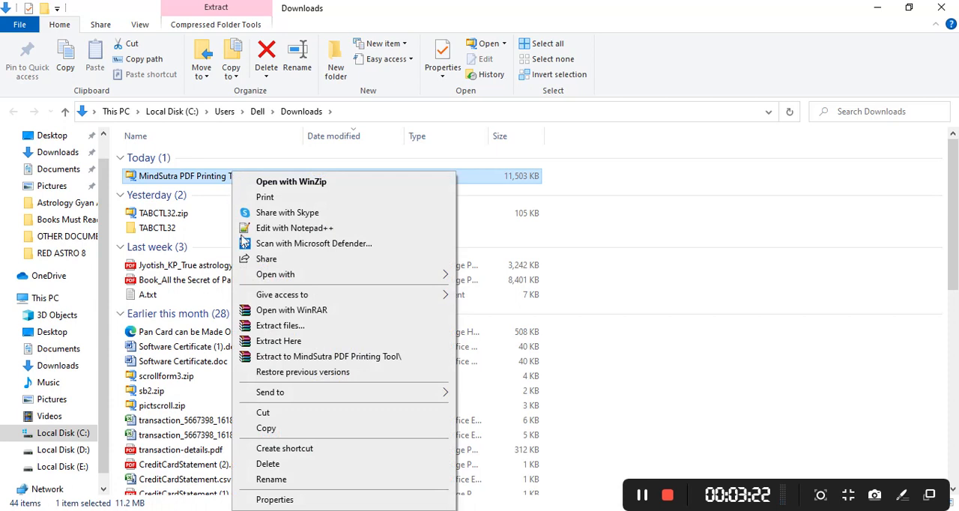
left_click(295, 428)
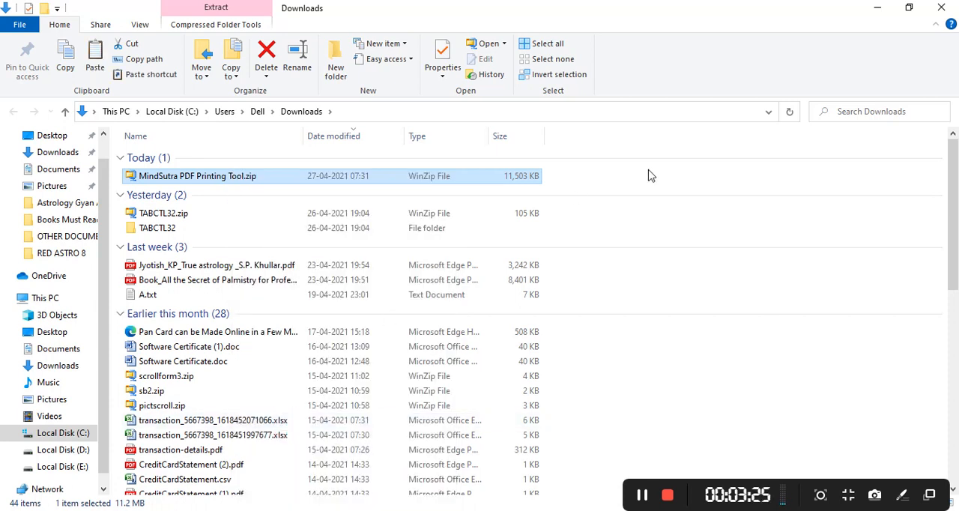
left_click(876, 9)
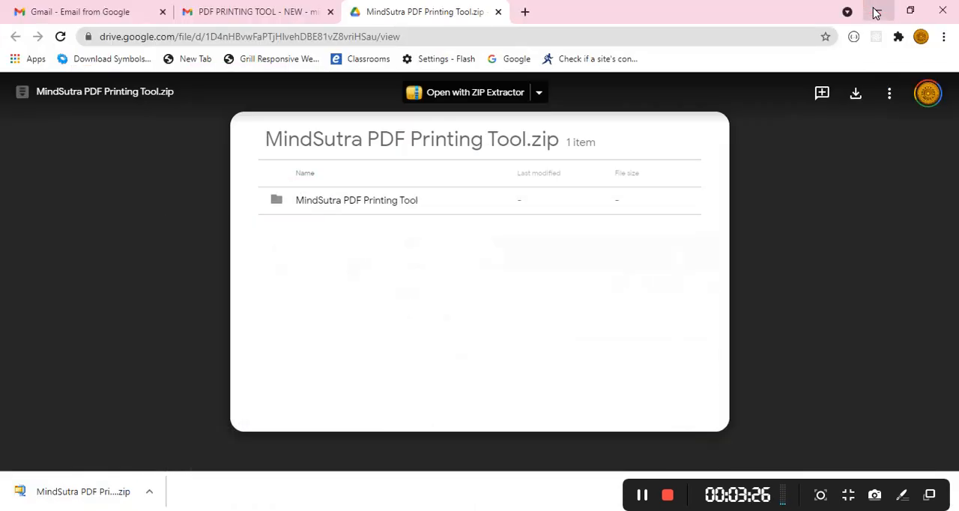
left_click(875, 12)
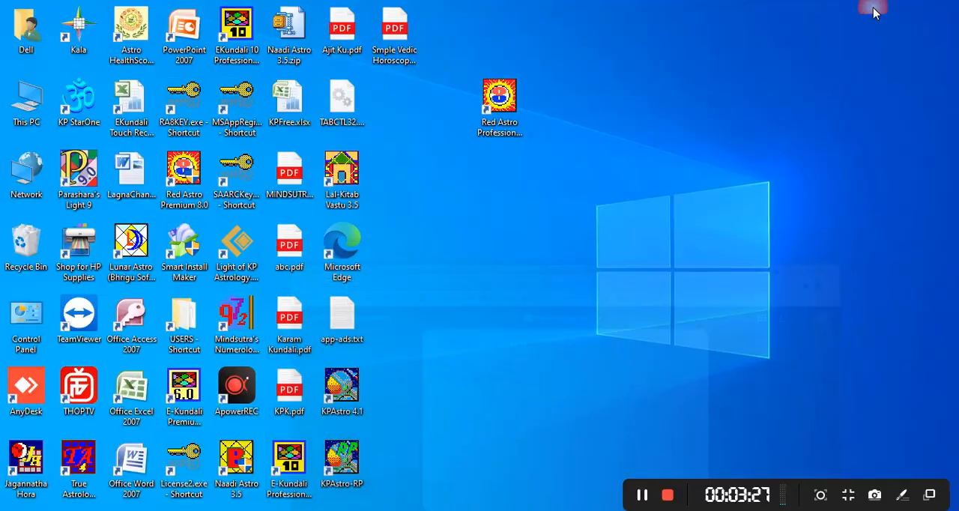
right_click(752, 78)
left_click(796, 139)
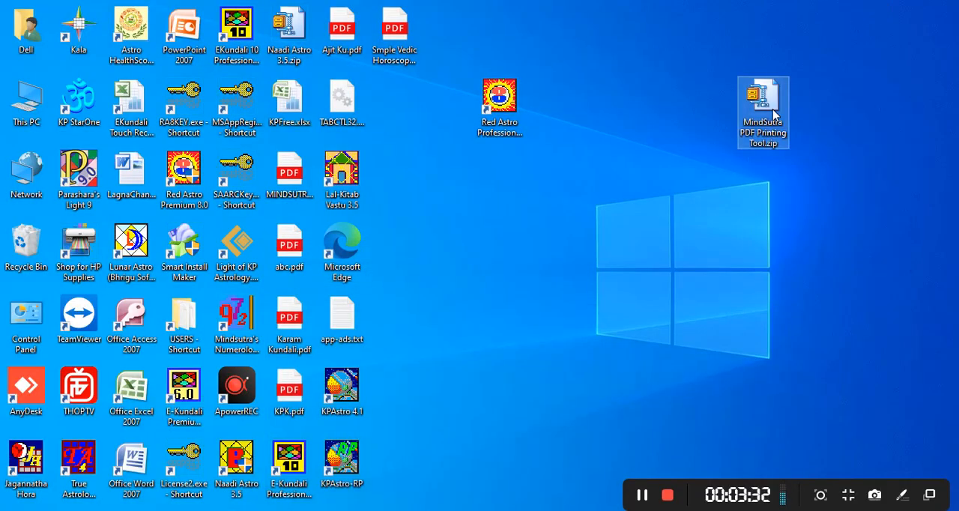
Extract the desktop zip into its own MindSutra PDF Printing Tool folder and open the subfolder inside it.
right_click(772, 109)
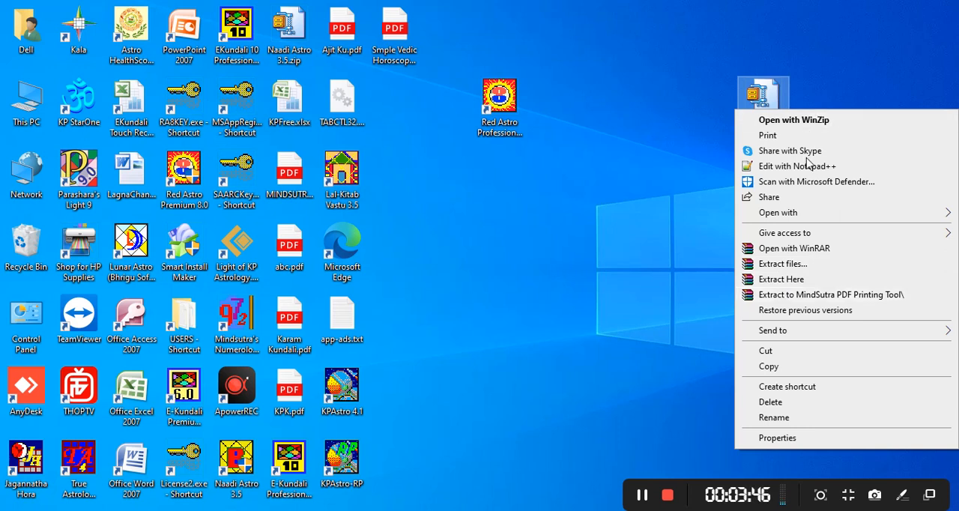
left_click(794, 296)
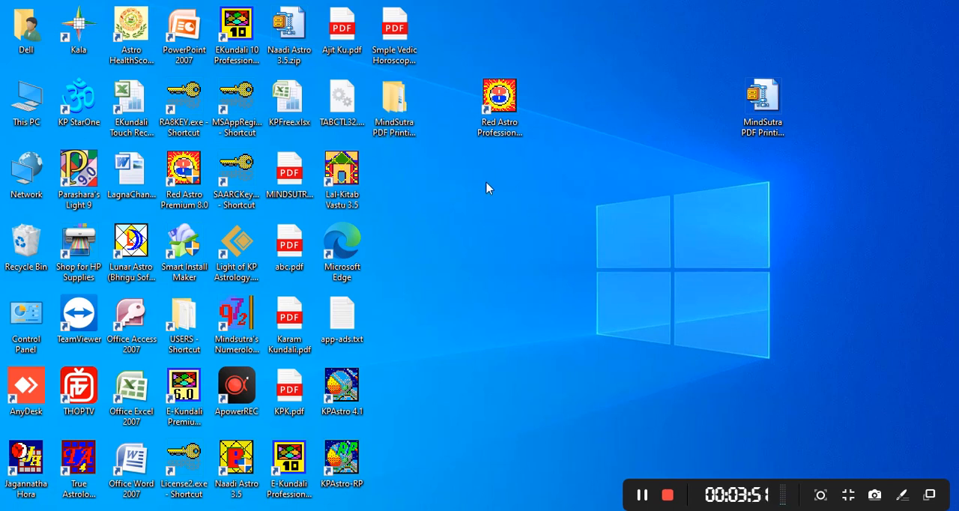
double_click(407, 132)
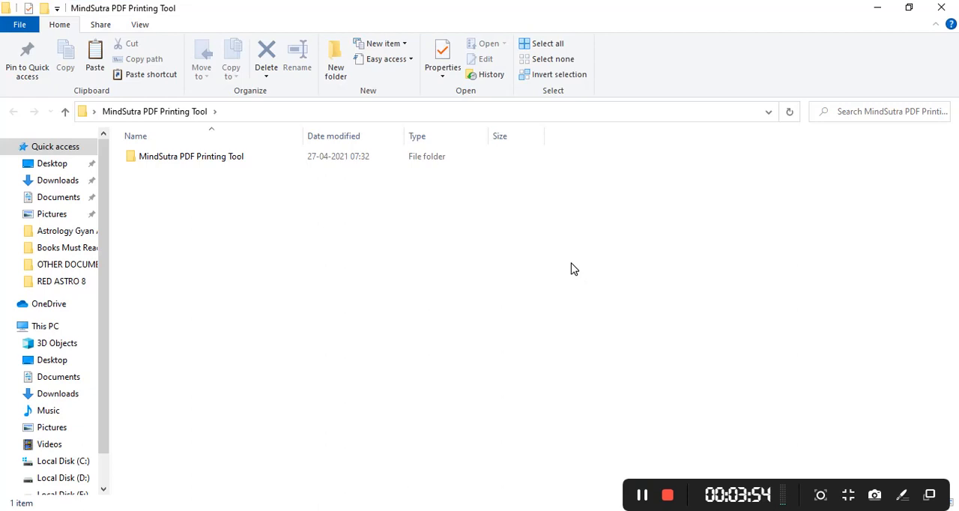
double_click(247, 159)
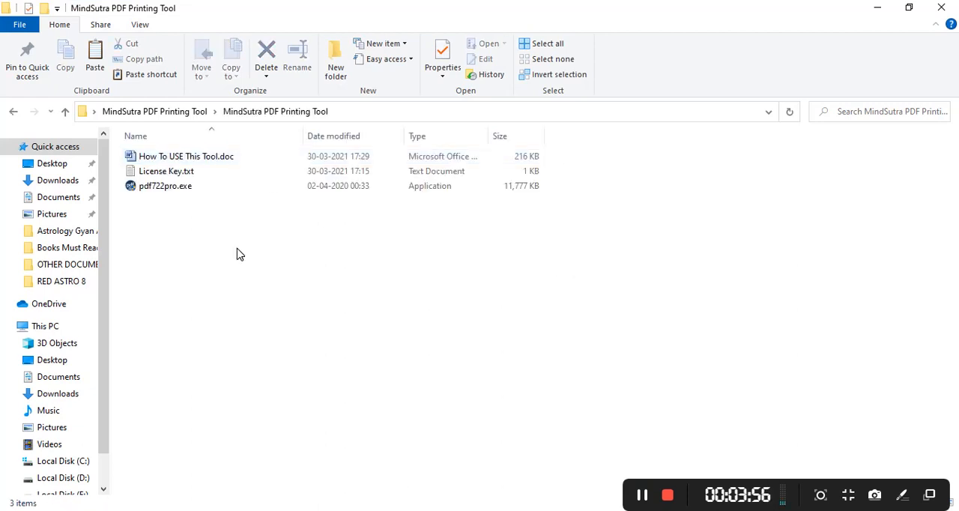
View License Key.txt and highlight the first serial key, then put the file away.
double_click(201, 176)
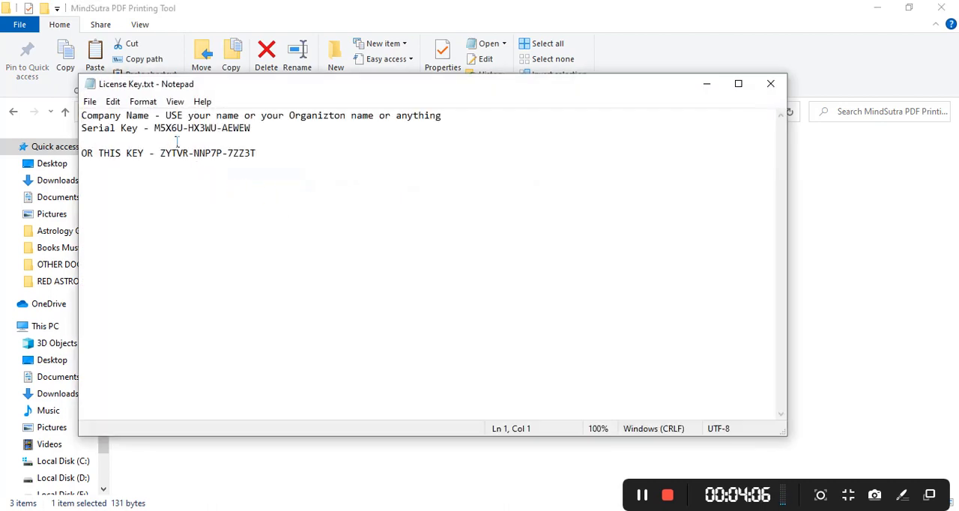
left_click(158, 129)
left_click(263, 132)
left_click(705, 83)
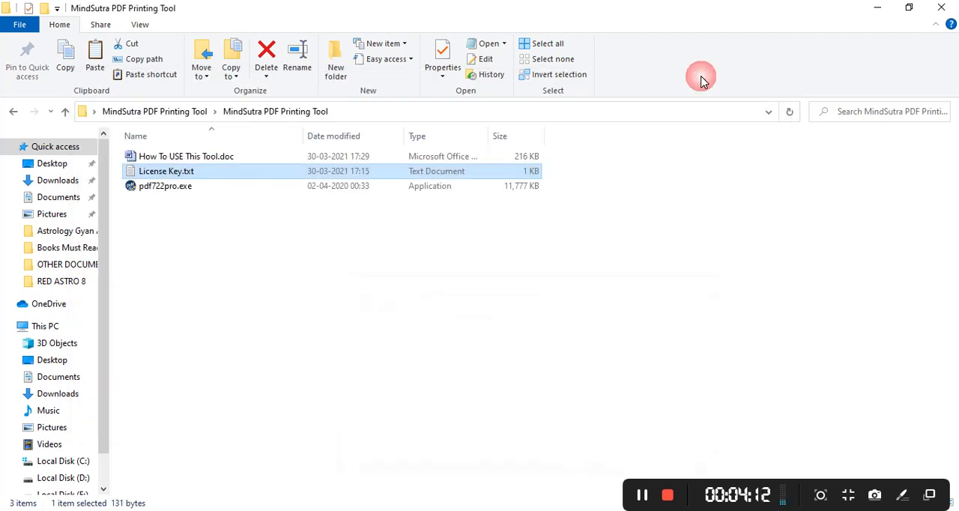
Install pdfFactory Pro 7.22 from pdf722pro.exe in English, only on this computer, accepting the license and importing the previous installation's settings.
double_click(224, 192)
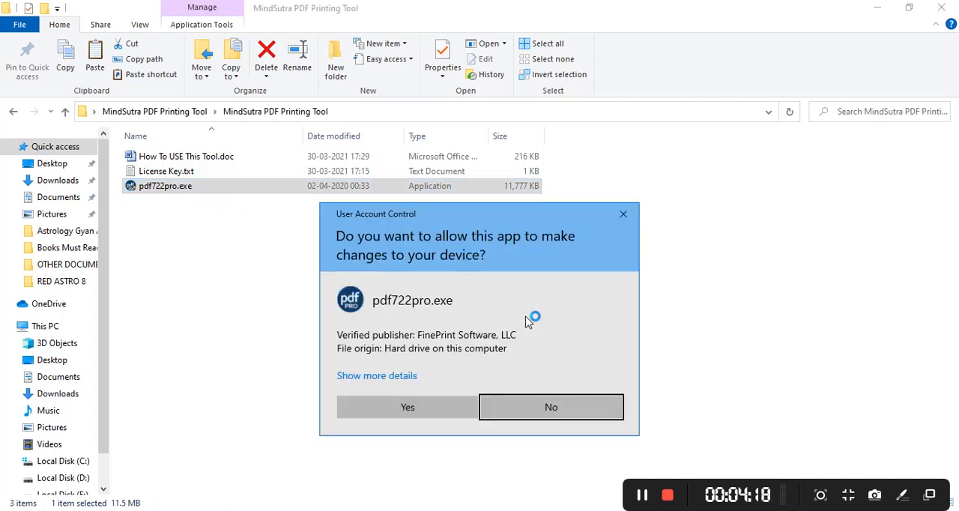
left_click(407, 407)
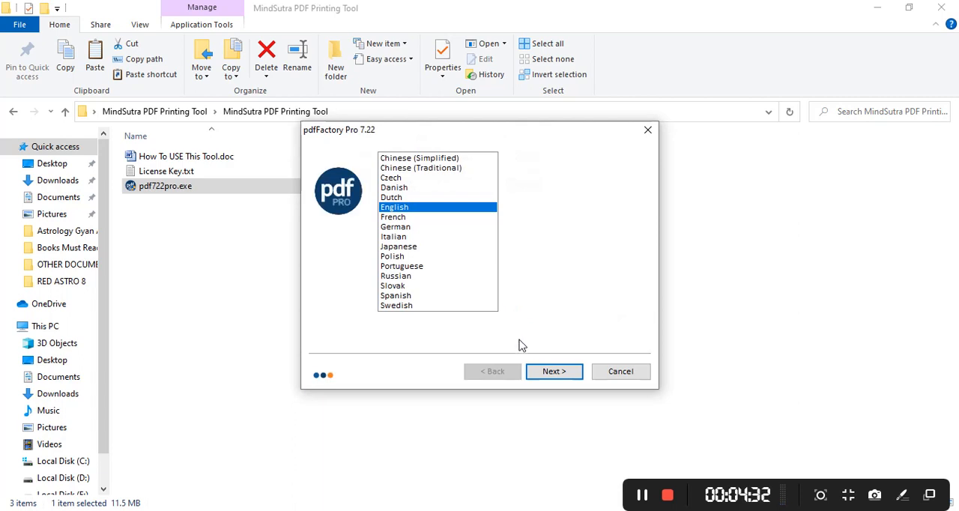
left_click(555, 372)
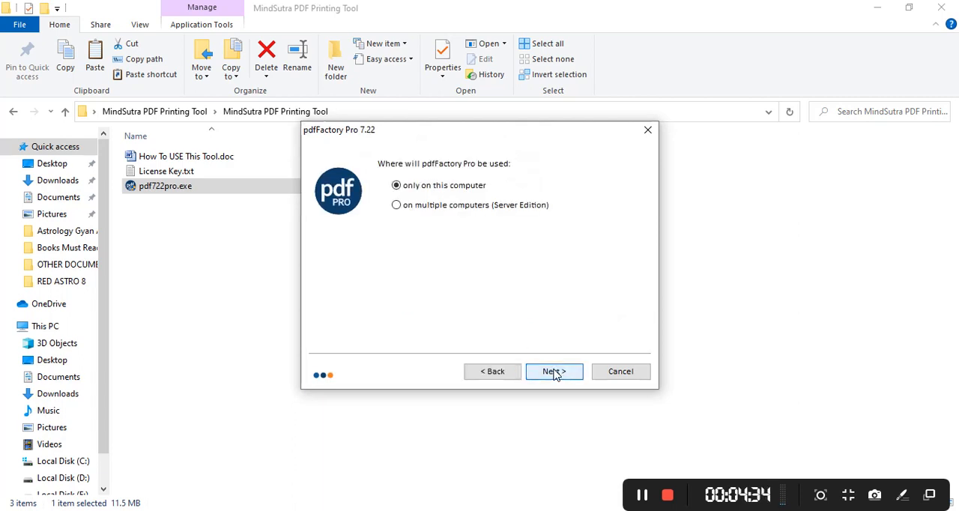
left_click(555, 372)
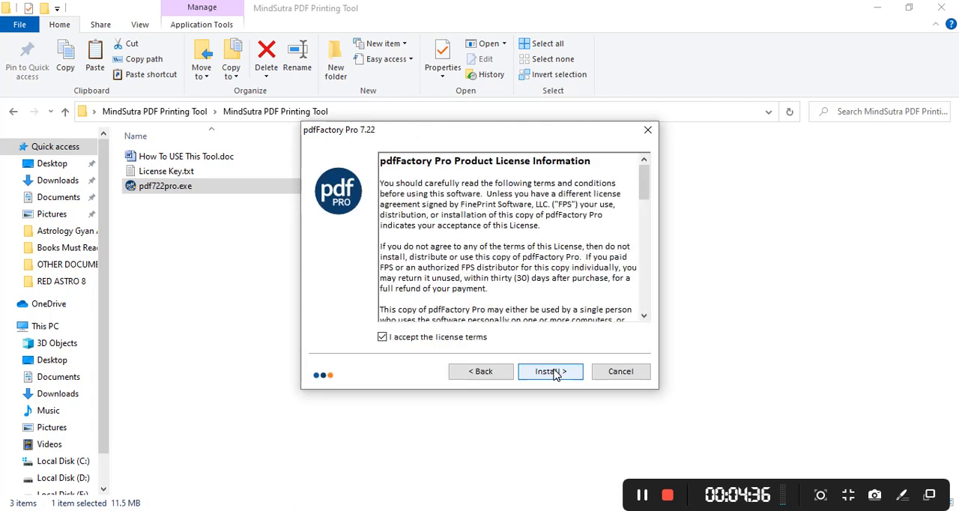
left_click(555, 373)
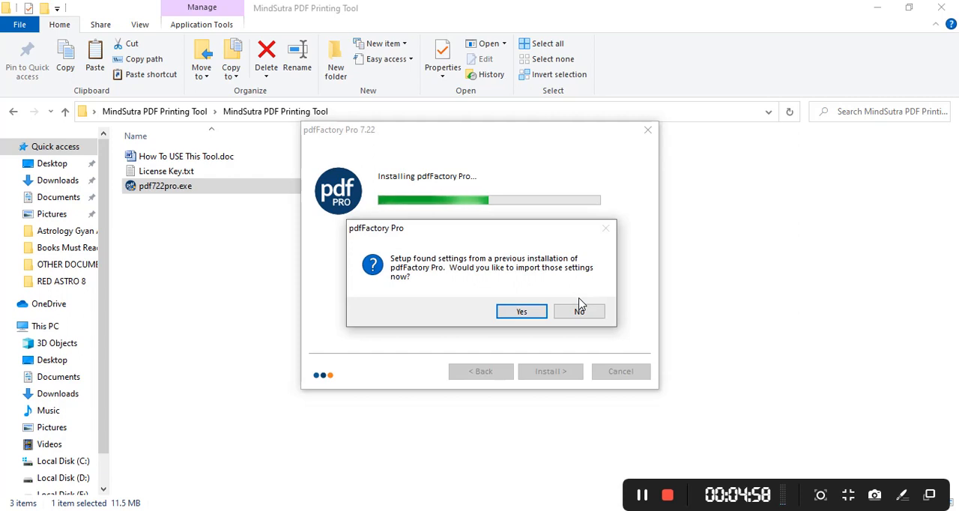
left_click(525, 311)
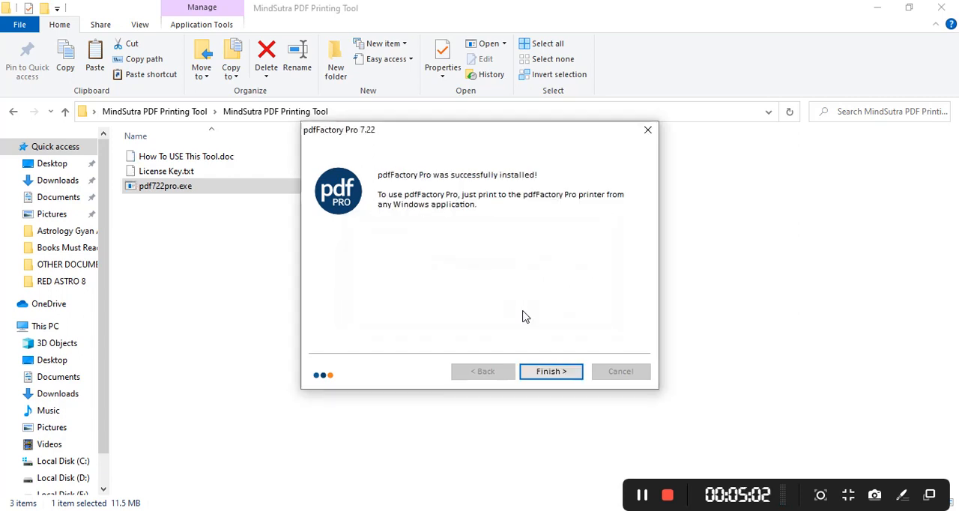
left_click(551, 371)
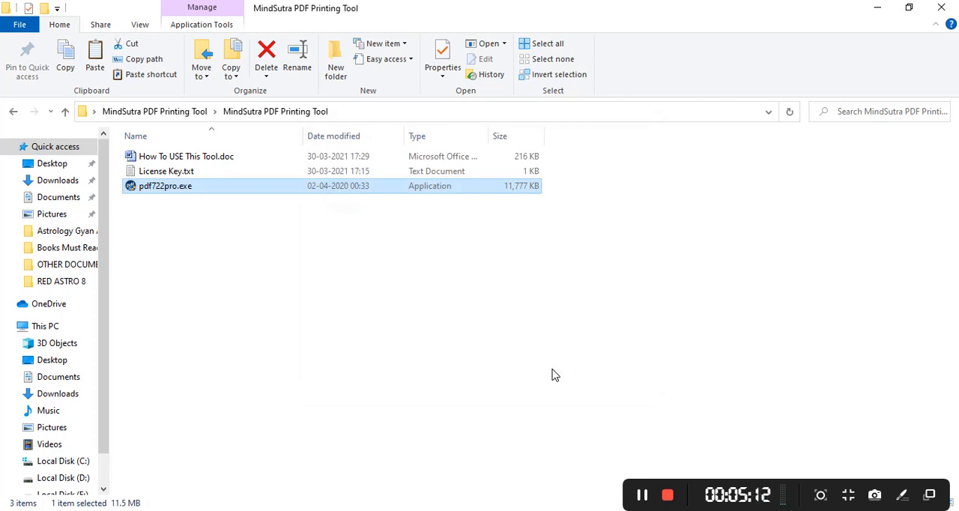
Copy the first serial key from License Key.txt and return to the desktop.
double_click(271, 171)
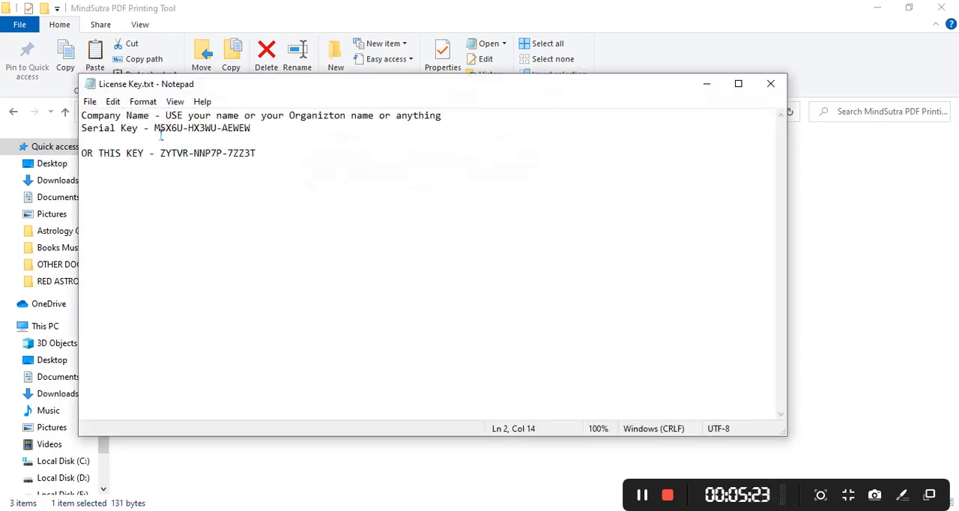
left_click(256, 131, "shift")
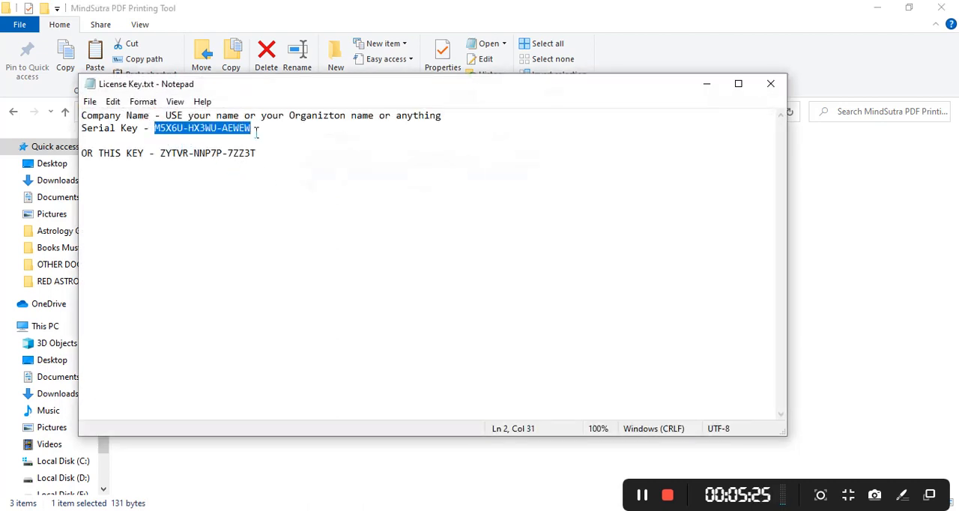
left_click(707, 82)
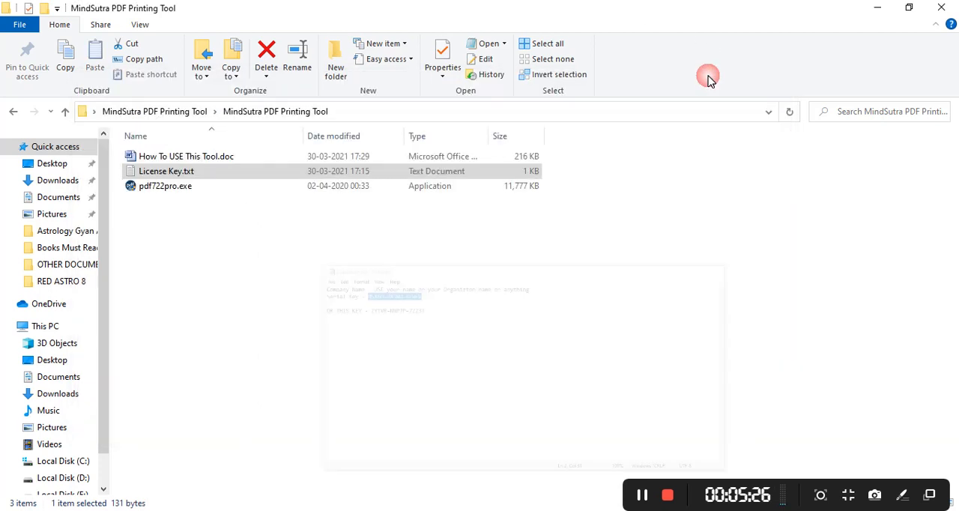
left_click(877, 8)
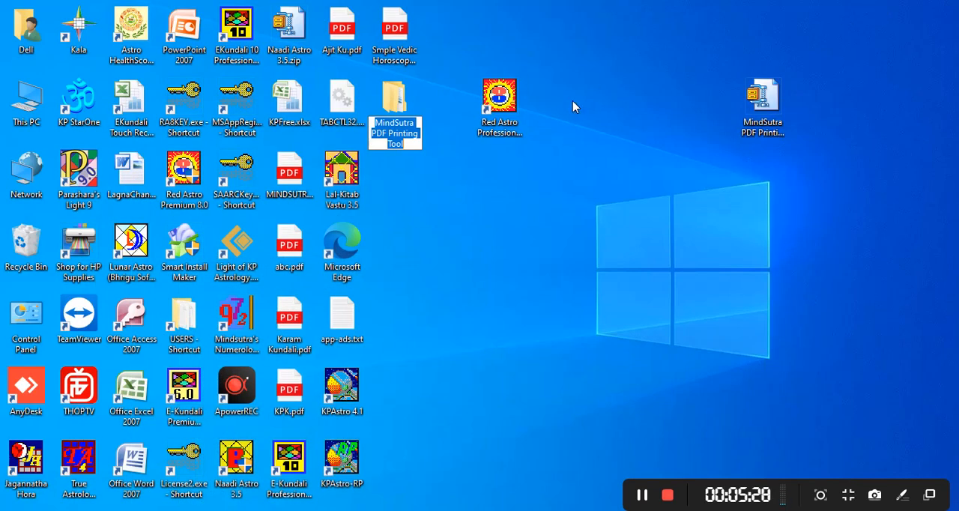
Run Red Astro Professional 8.0 as administrator and load the saved Sample birth record.
double_click(501, 96)
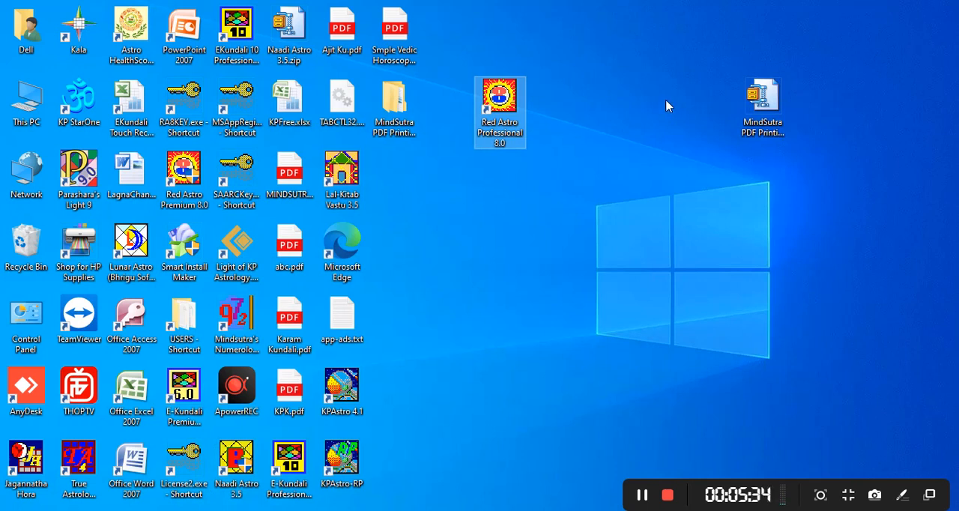
right_click(516, 98)
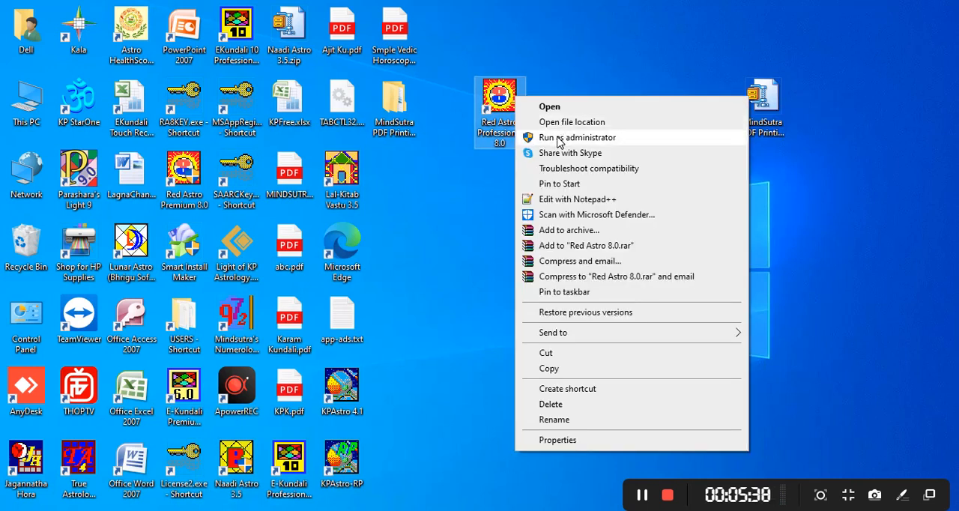
left_click(558, 139)
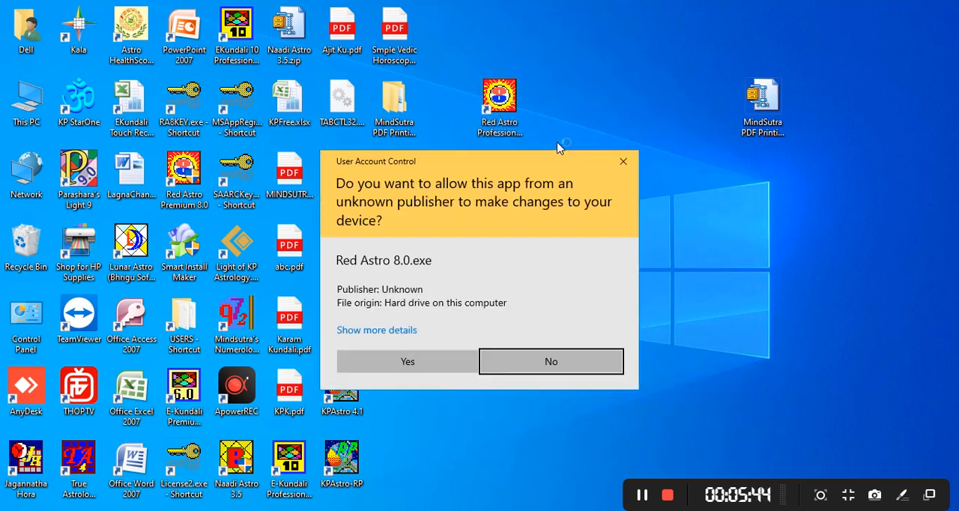
left_click(406, 360)
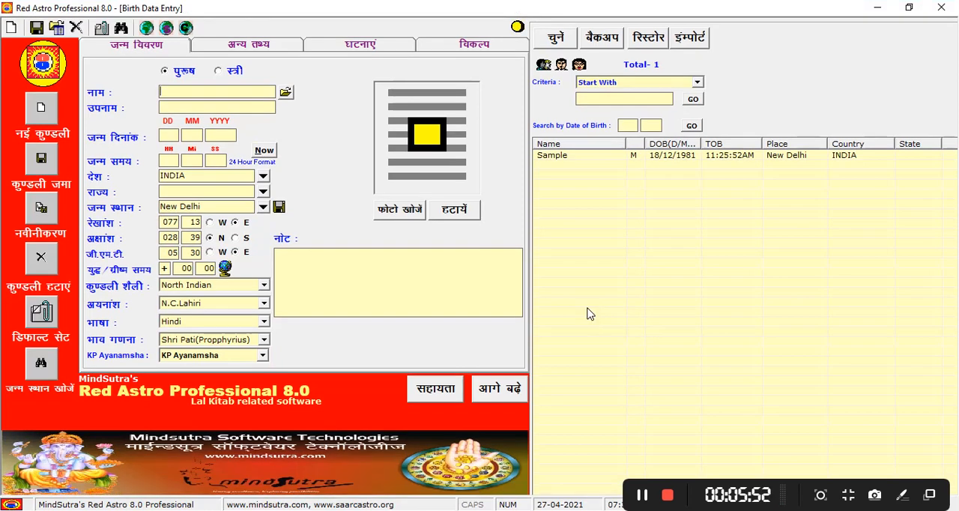
left_click(604, 167)
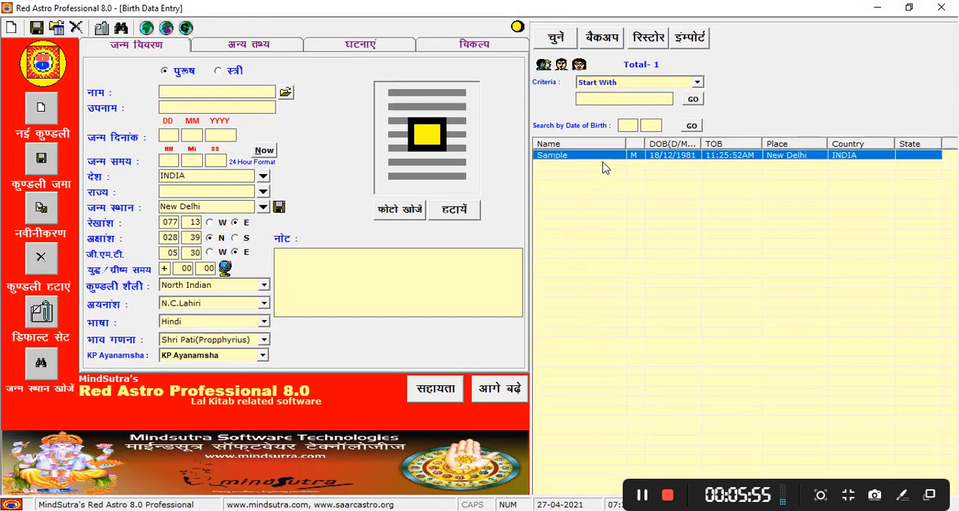
Open the horoscope work screen for the Sample record and choose the BLK1 print model.
left_click(499, 389)
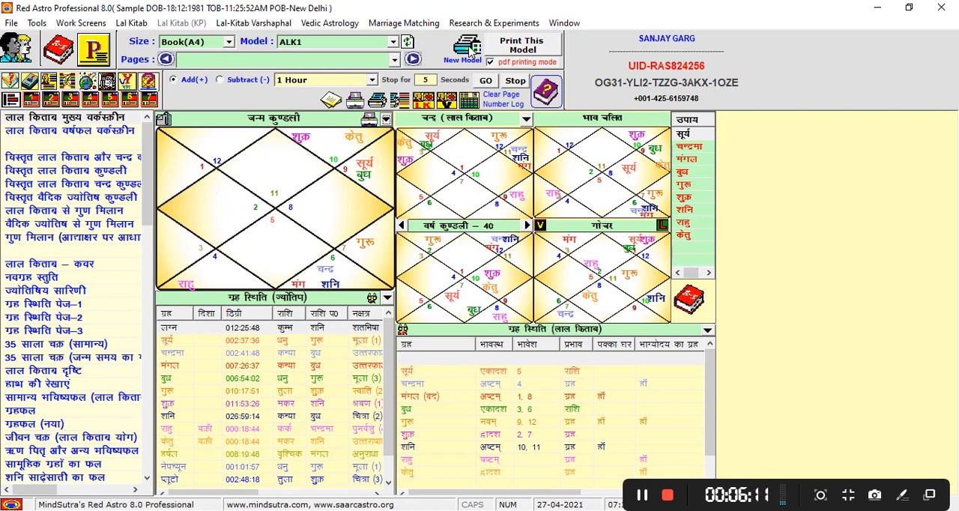
left_click(380, 59)
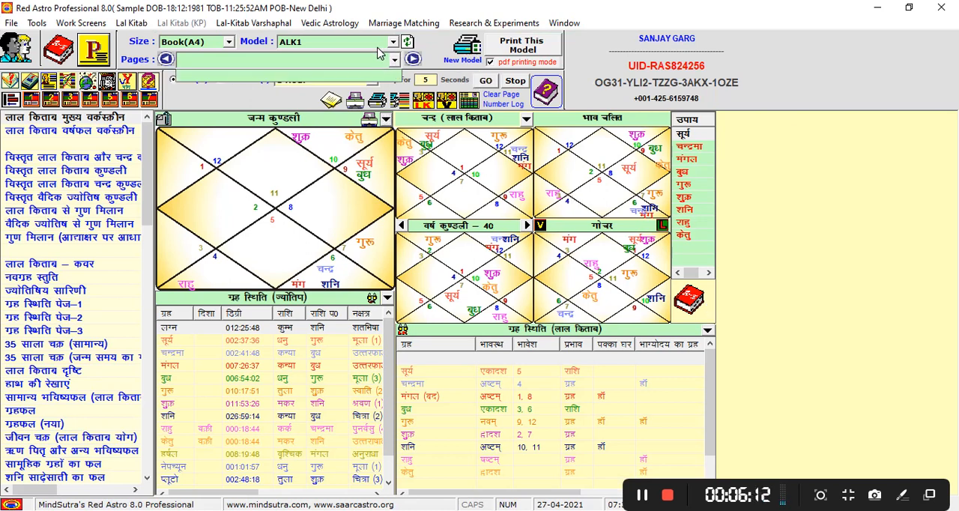
left_click(390, 42)
left_click(390, 42)
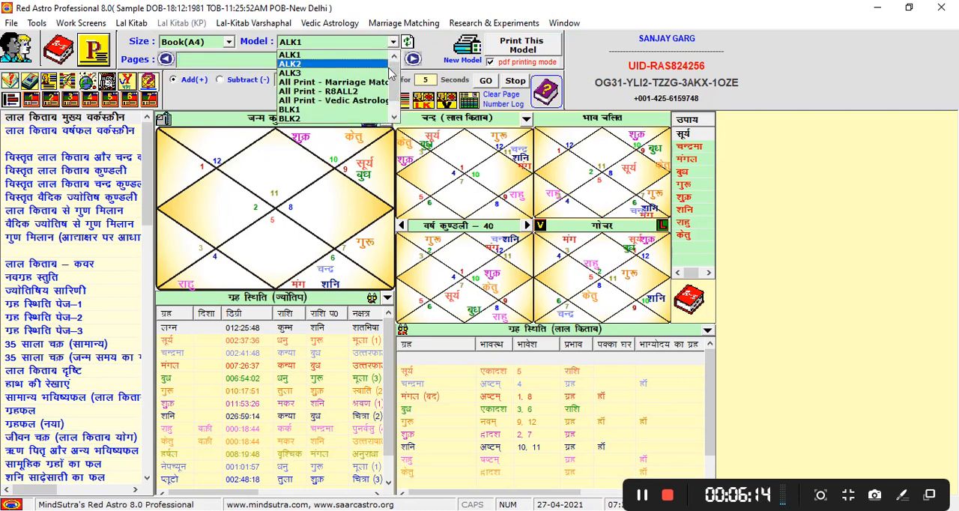
left_click(367, 117)
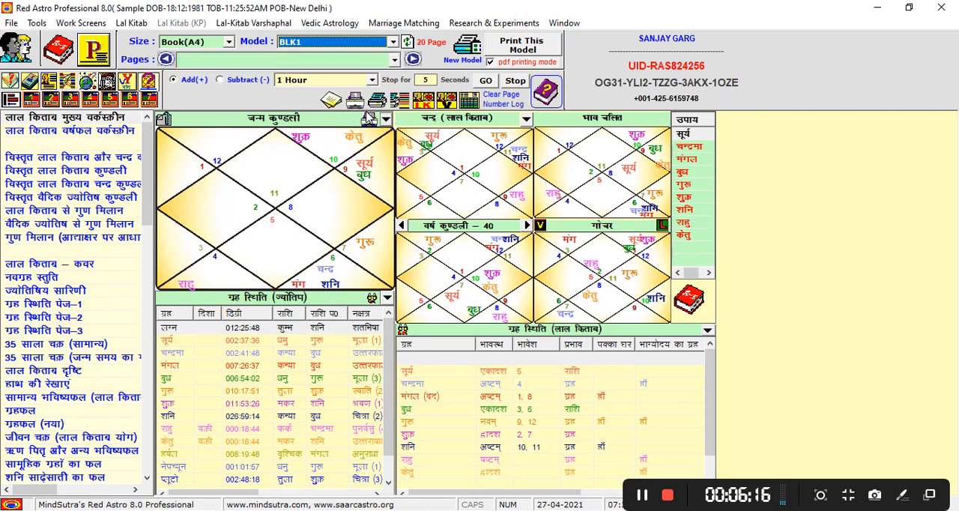
Print the BLK1 model with pdfFactory Pro as the selected printer and browse the generated pages.
left_click(523, 47)
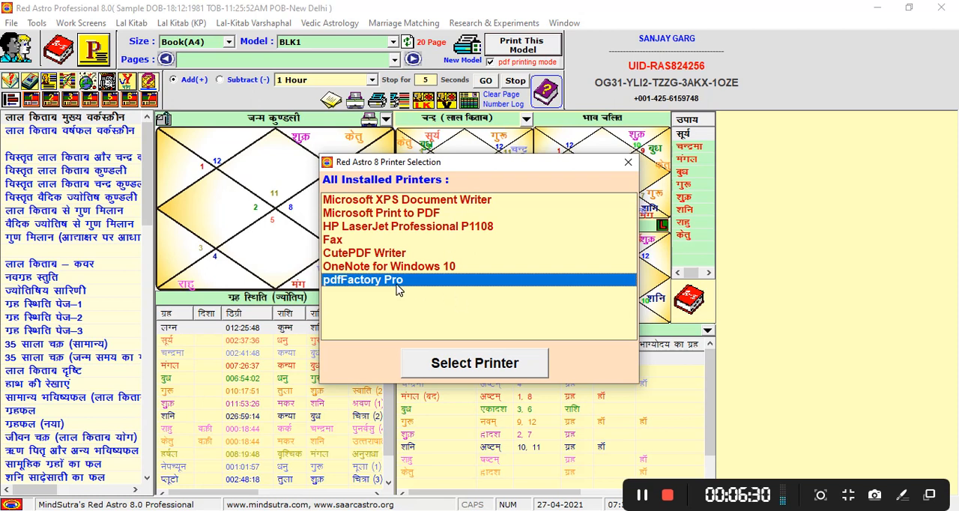
left_click(412, 266)
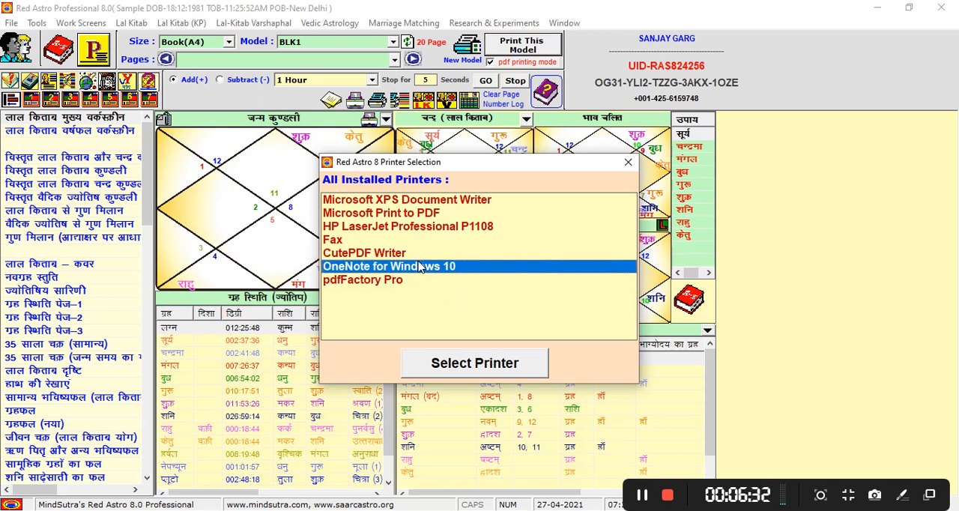
left_click(386, 283)
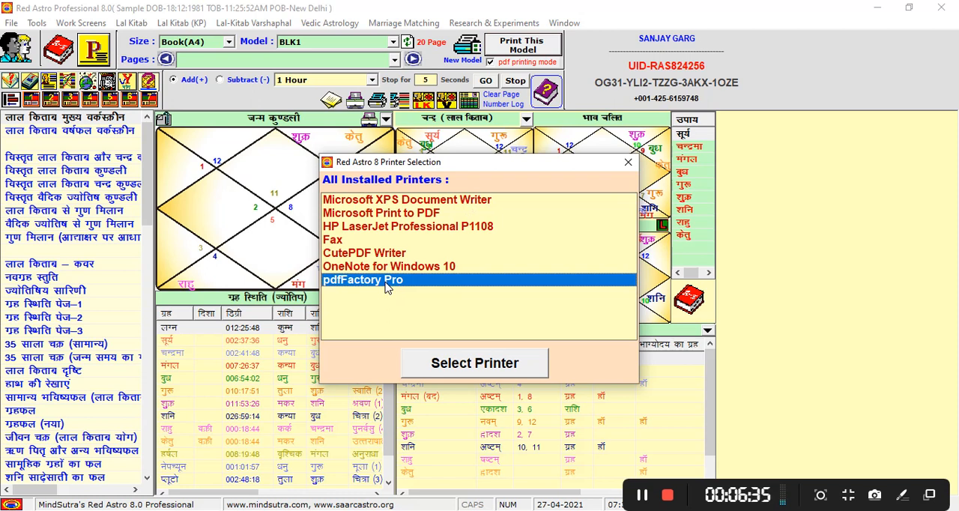
left_click(457, 361)
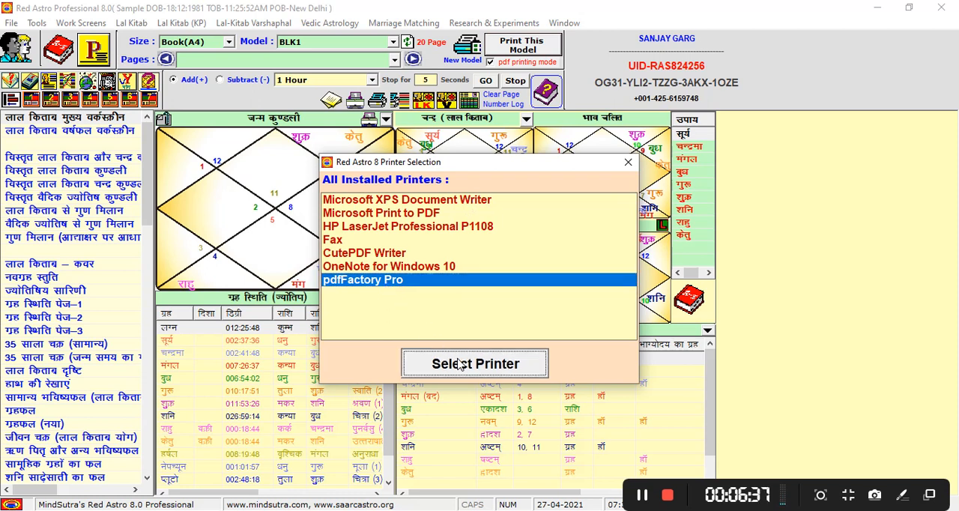
left_click(521, 310)
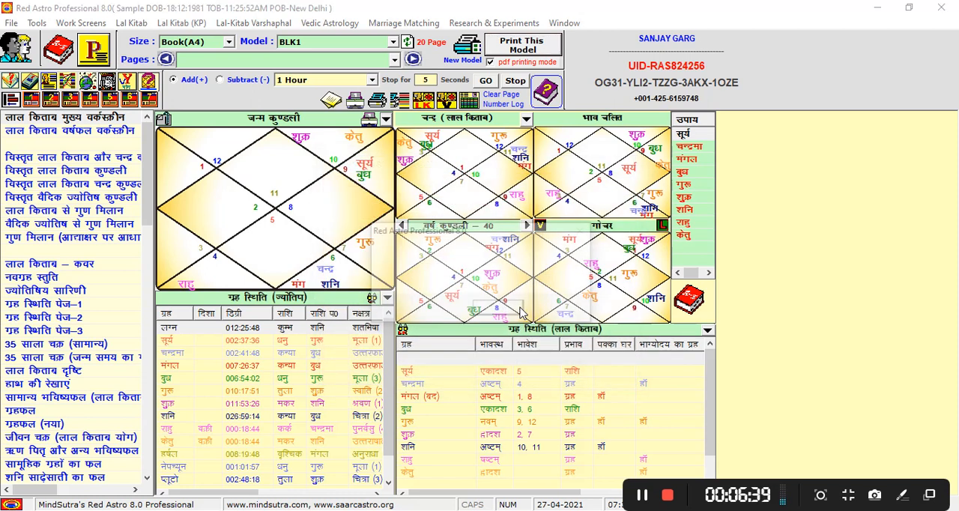
left_click(498, 310)
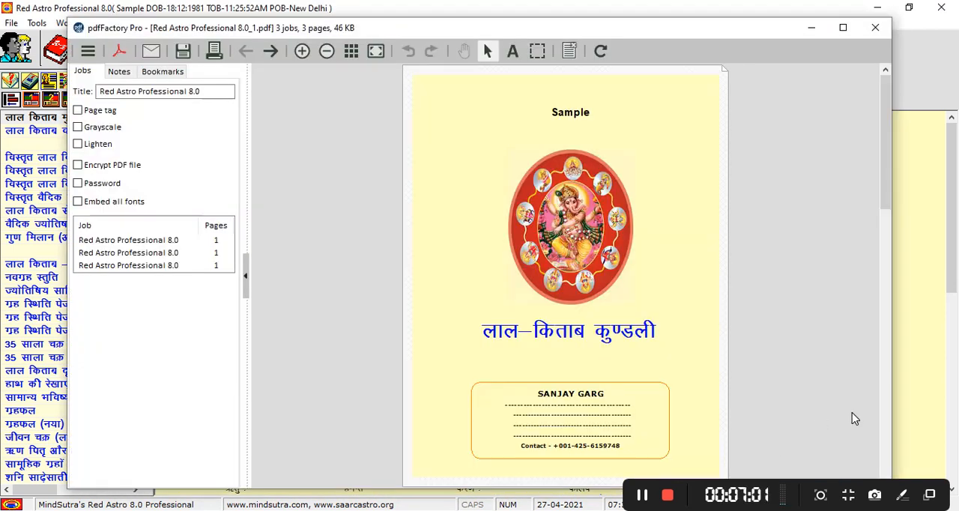
left_click(884, 444)
left_click(883, 442)
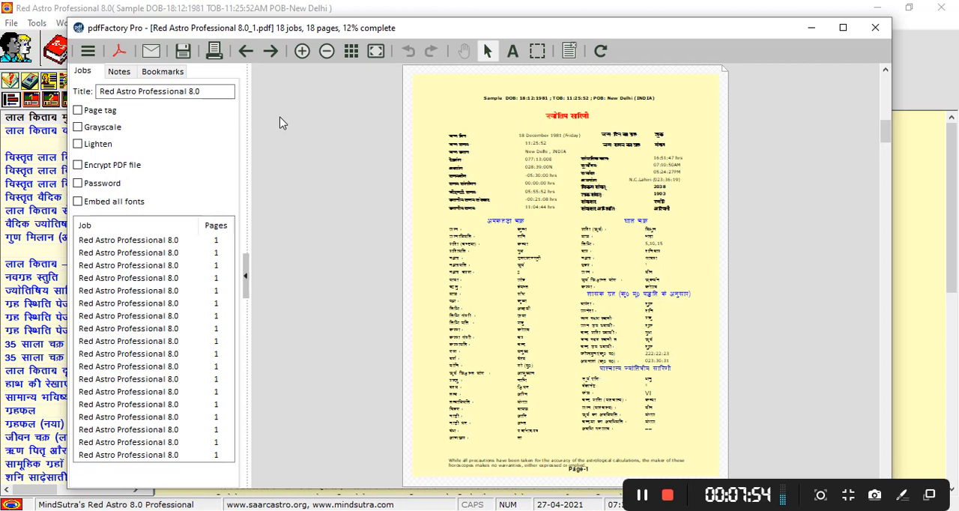
Check the highlighted serial key in License Key.txt and put the file away.
left_click(635, 510)
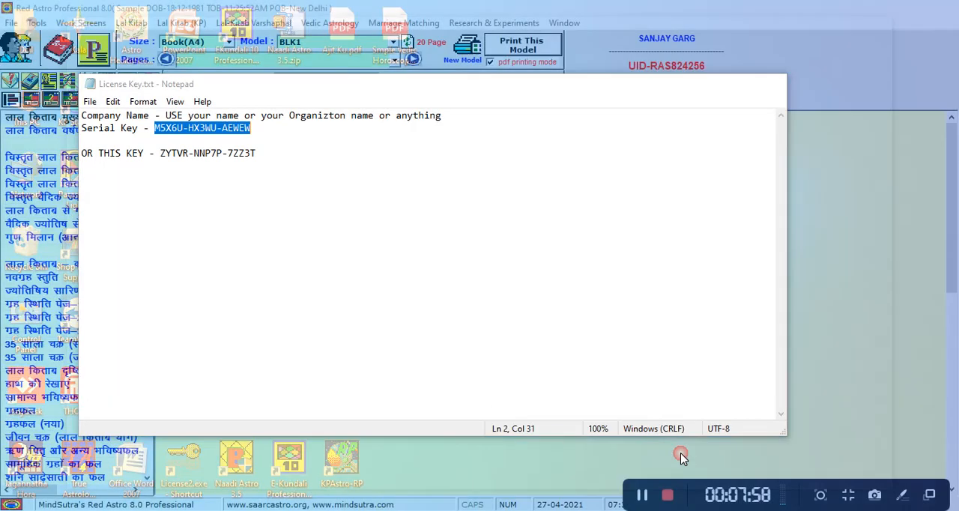
left_click(680, 455)
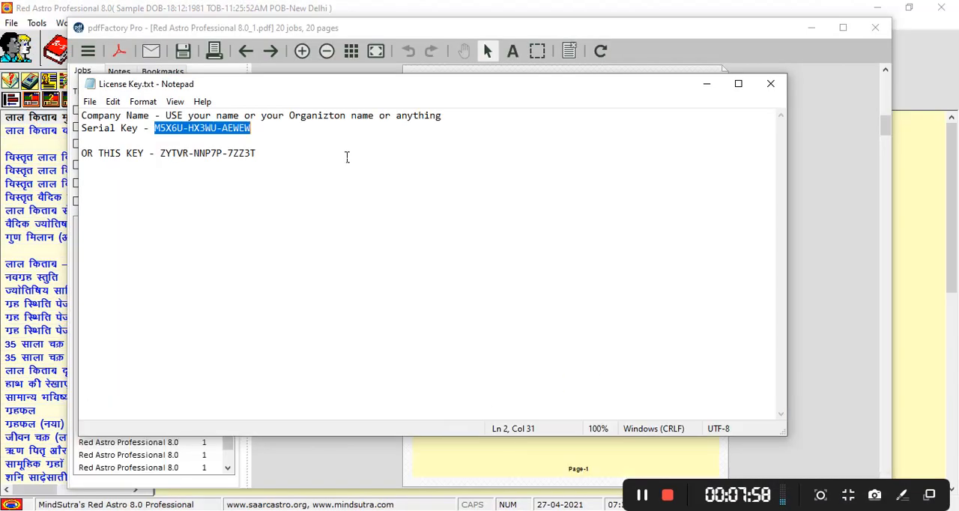
left_click(707, 84)
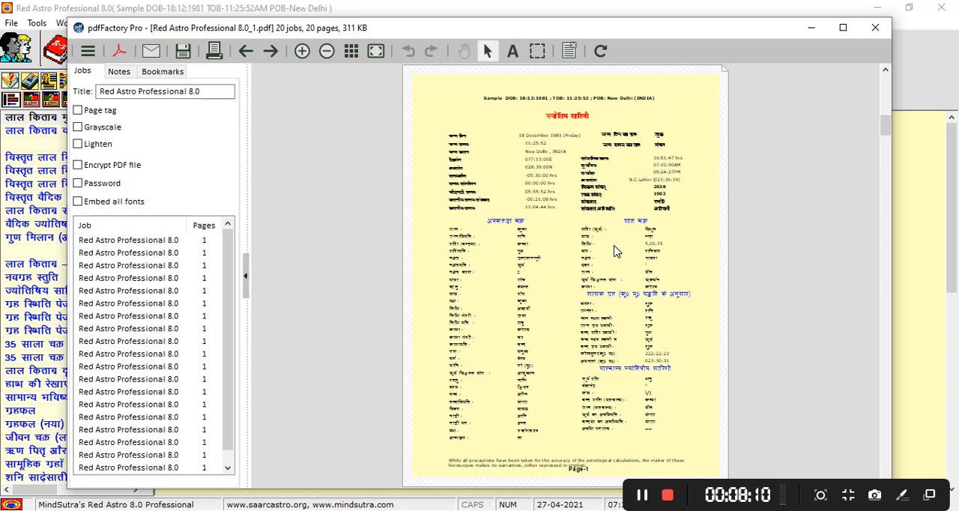
Return to the pdfFactory Pro preview and embed all fonts in the PDF.
left_click(910, 129)
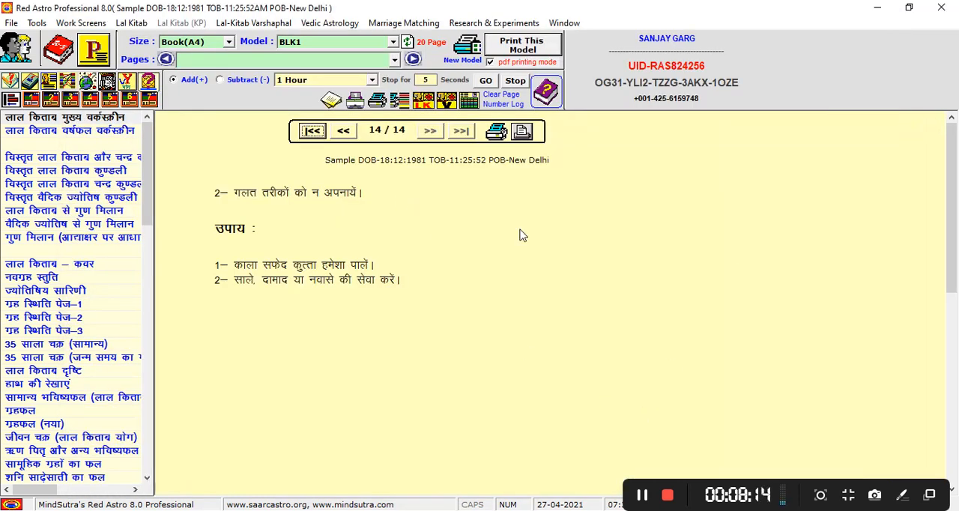
key("alt+Tab")
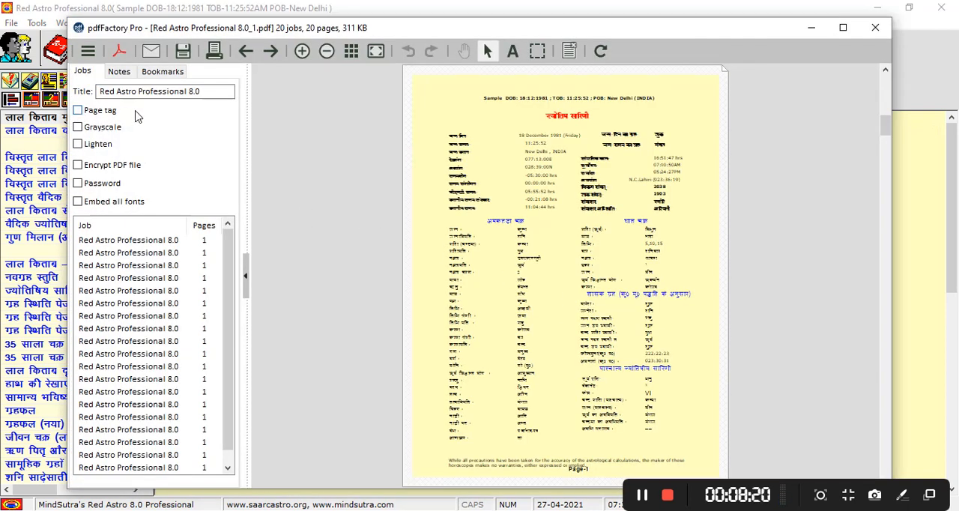
left_click(80, 204)
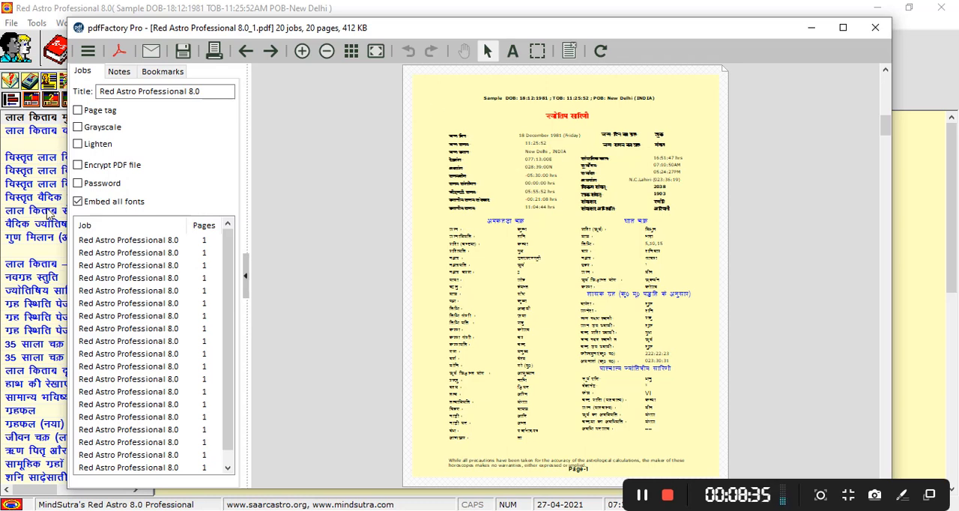
Try the password protection and encryption options for the PDF, and switch both off again.
left_click(78, 184)
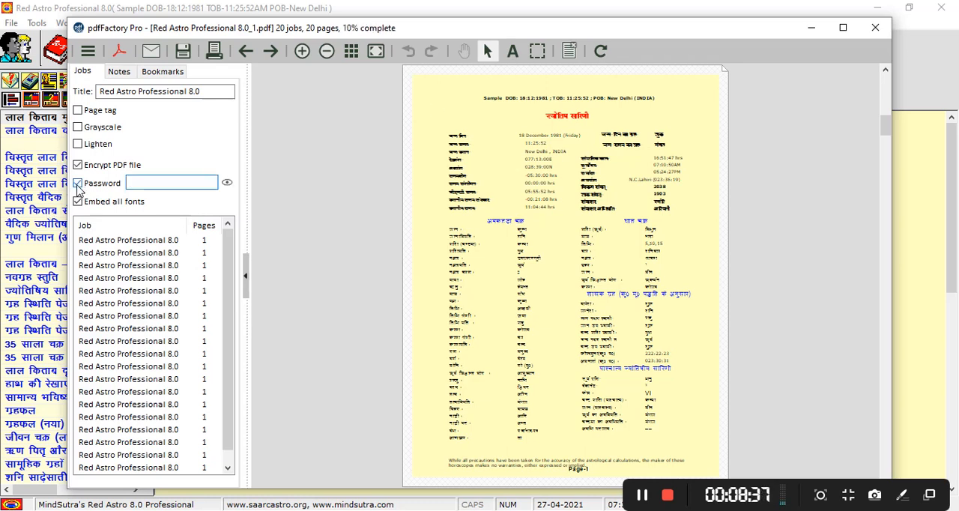
left_click(78, 184)
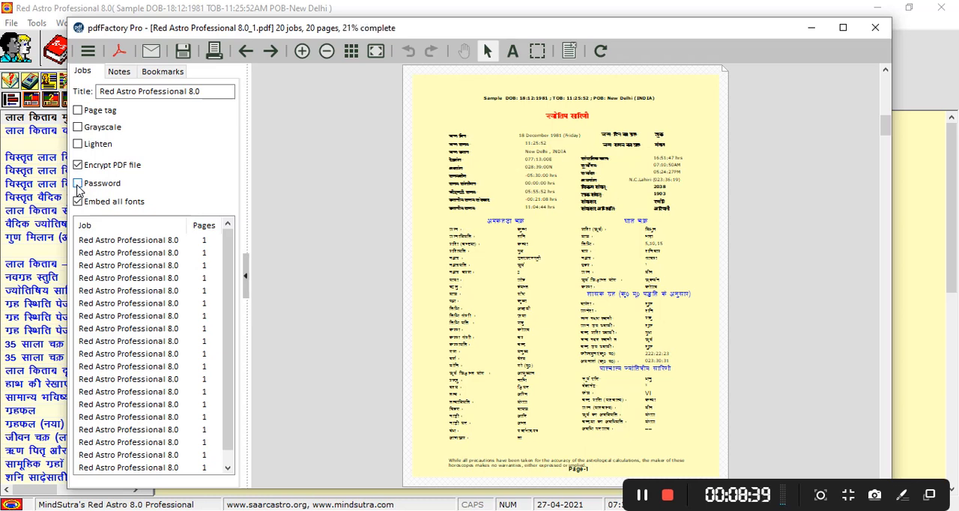
left_click(79, 165)
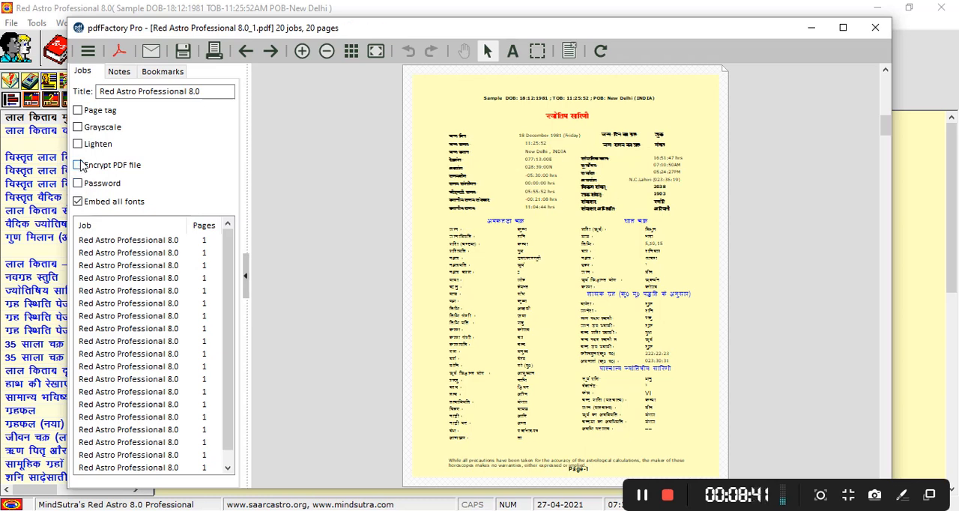
left_click(79, 166)
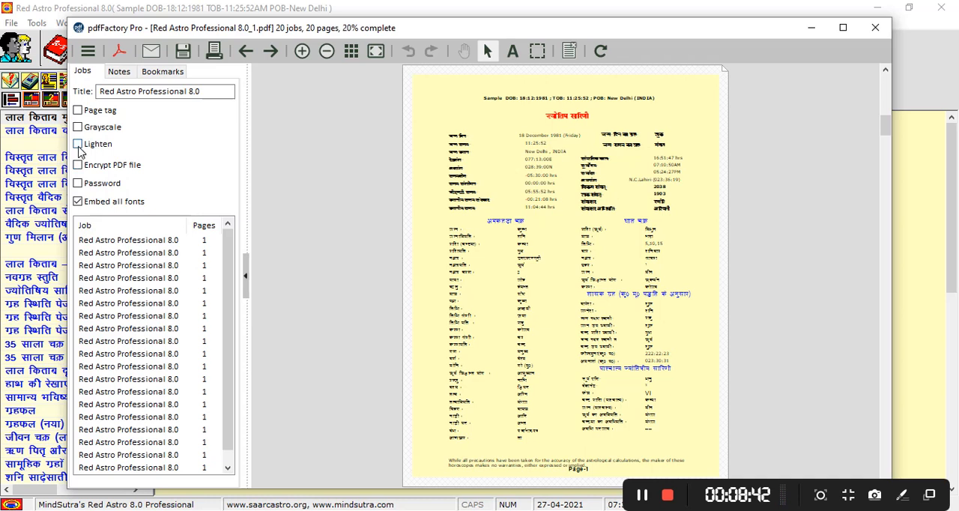
Preview the PDF with the Lighten and Grayscale effects in turn, switching each one off again.
left_click(79, 146)
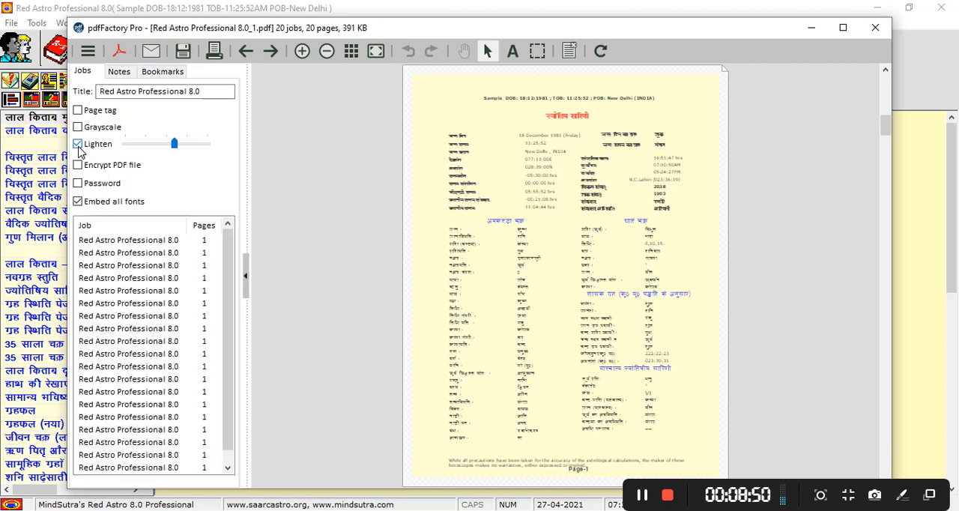
left_click(79, 145)
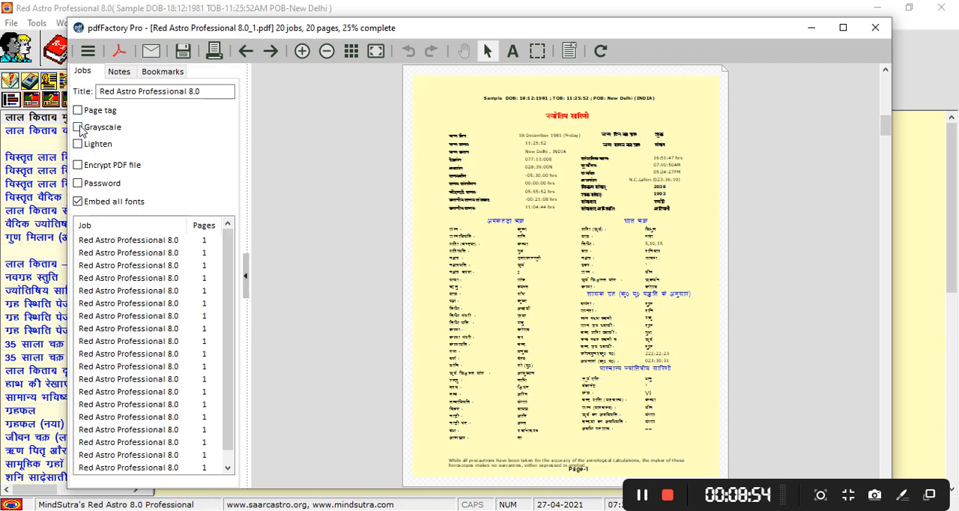
left_click(79, 127)
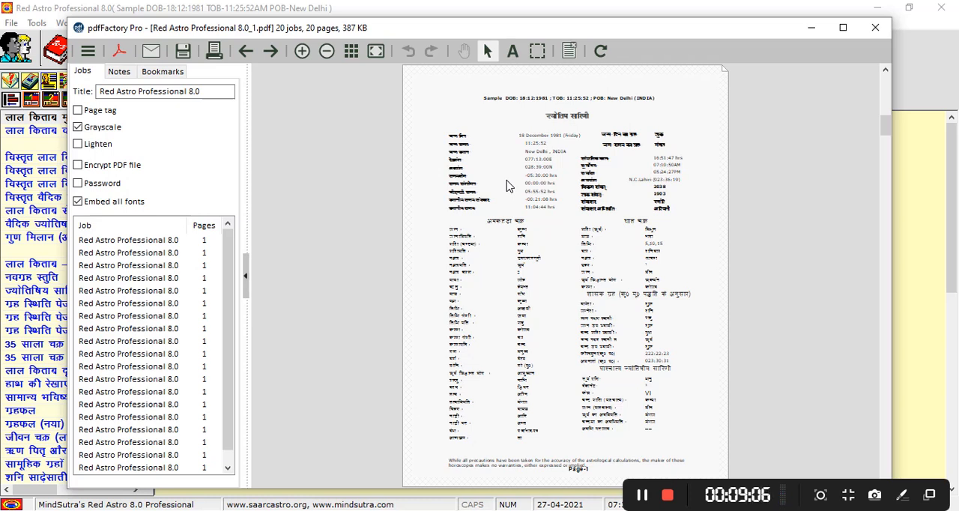
left_click(77, 128)
Apply the Confidential page tag to the PDF and look through the other available tags.
left_click(77, 111)
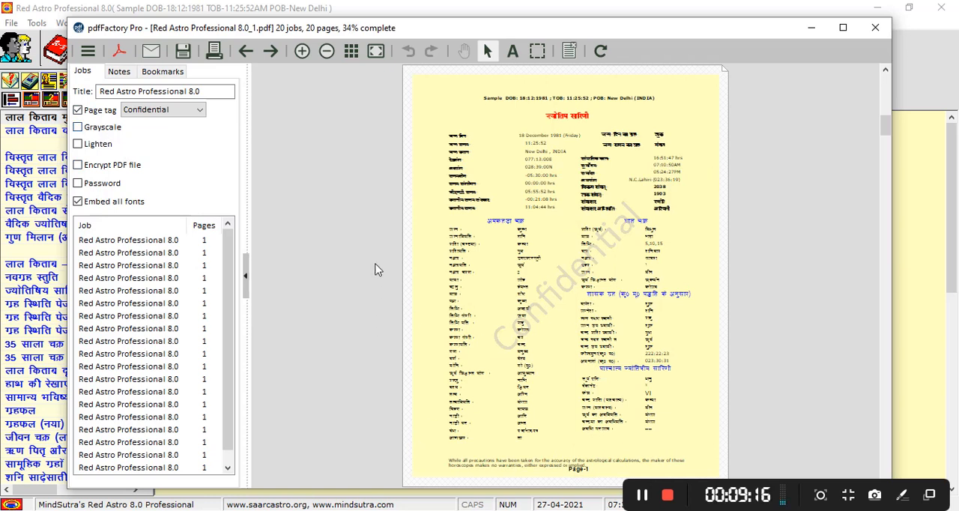
left_click(201, 113)
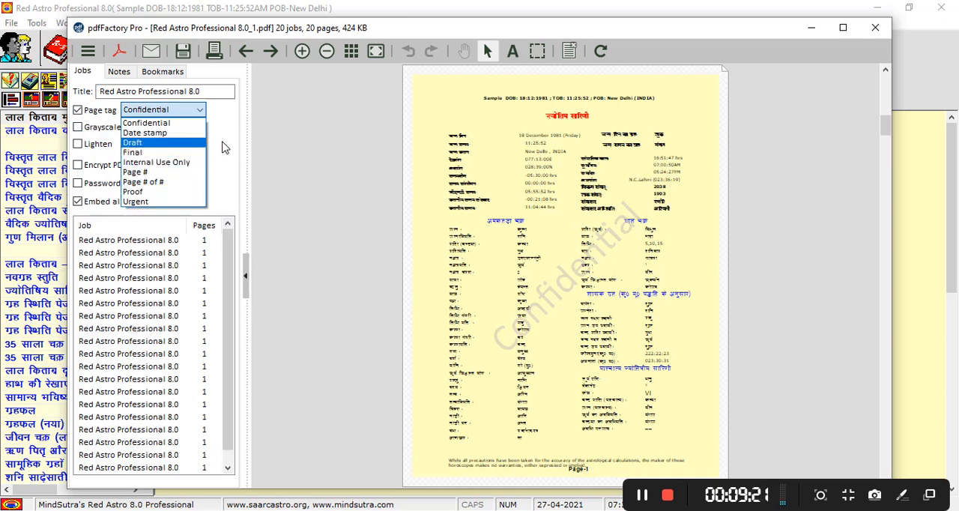
left_click(221, 147)
View the general settings of pdfFactory Pro and close them without making changes.
left_click(89, 55)
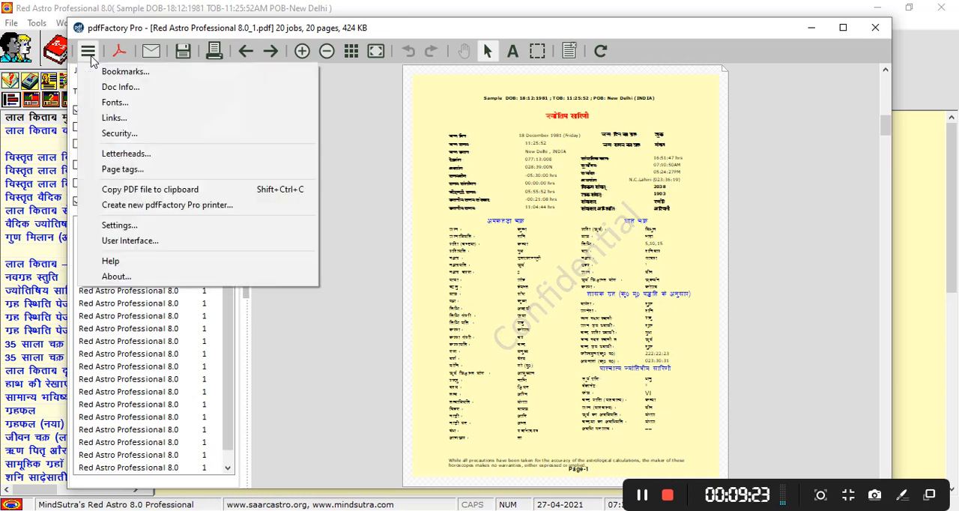
left_click(132, 225)
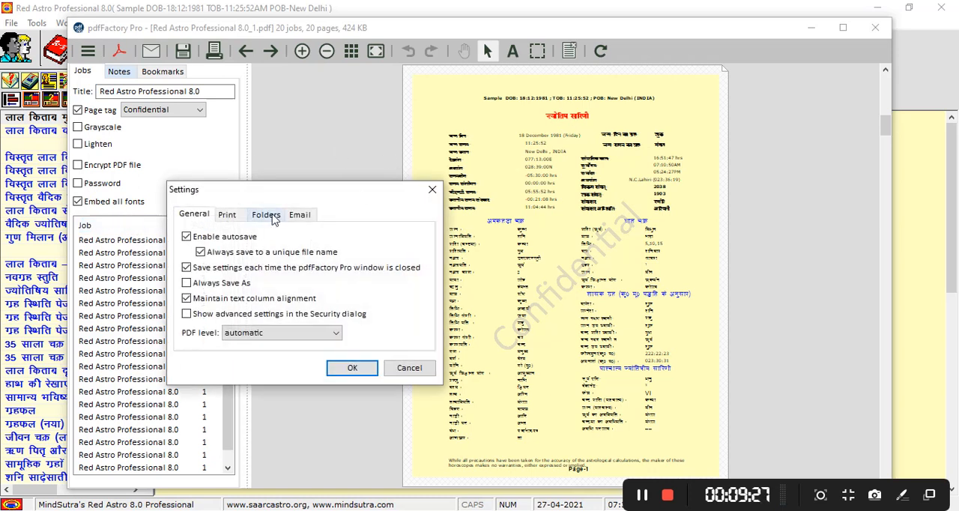
left_click(431, 191)
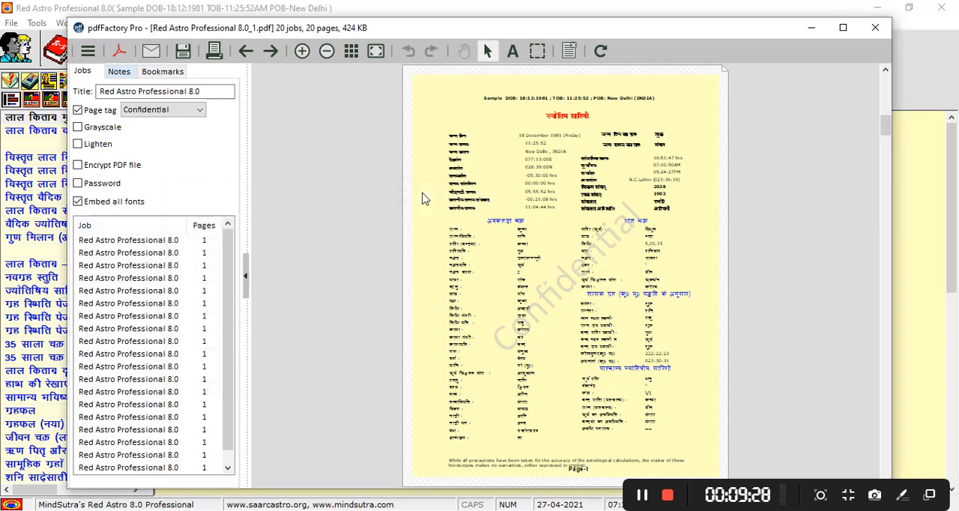
Examine the Confidential tag's header, watermark and footer options, and remove the page tag from the PDF.
left_click(85, 57)
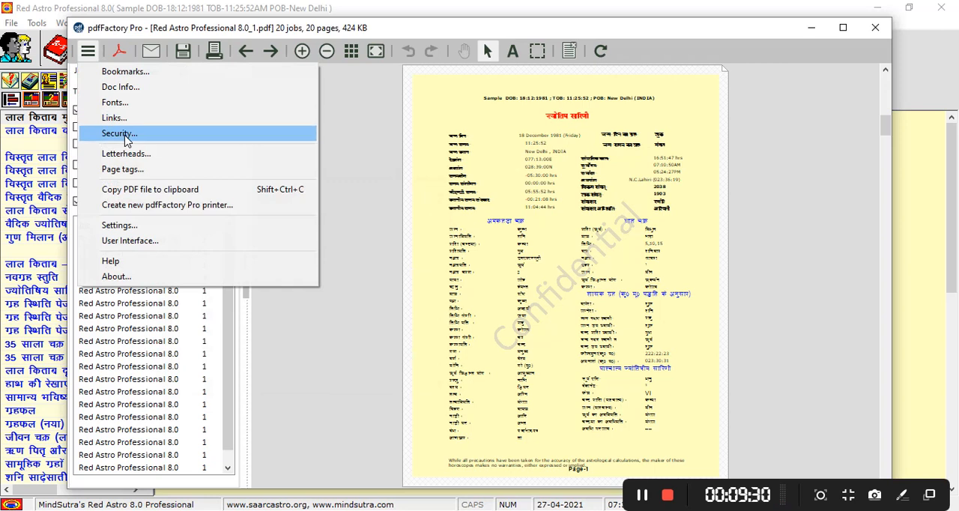
left_click(123, 169)
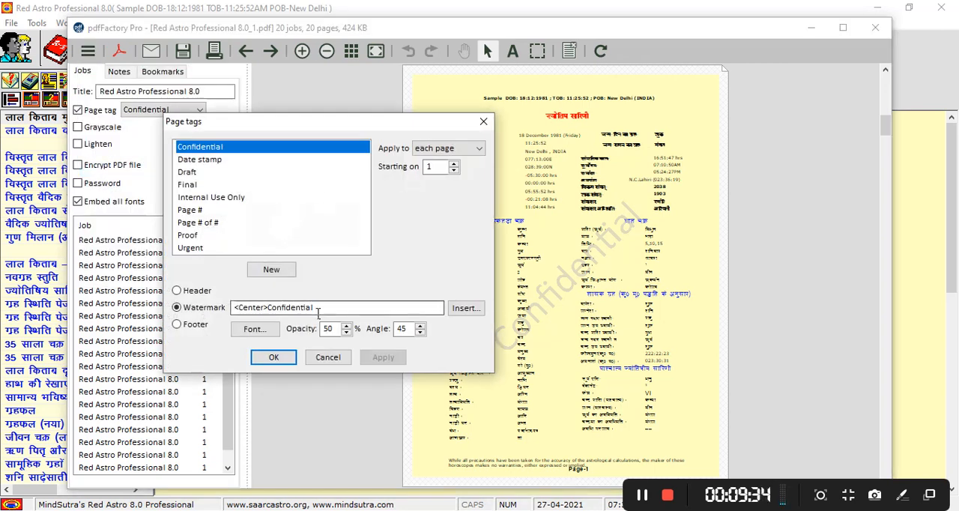
left_click(199, 298)
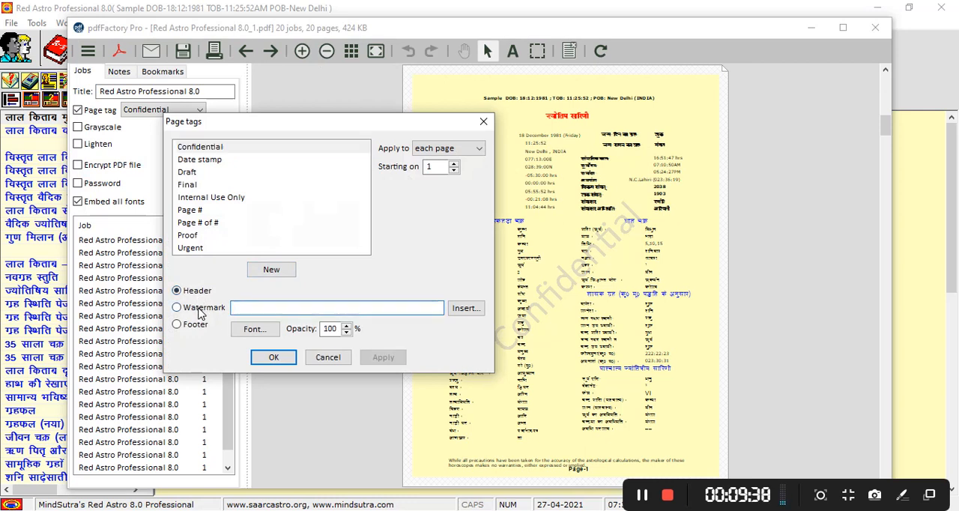
left_click(200, 311)
left_click(193, 333)
left_click(201, 309)
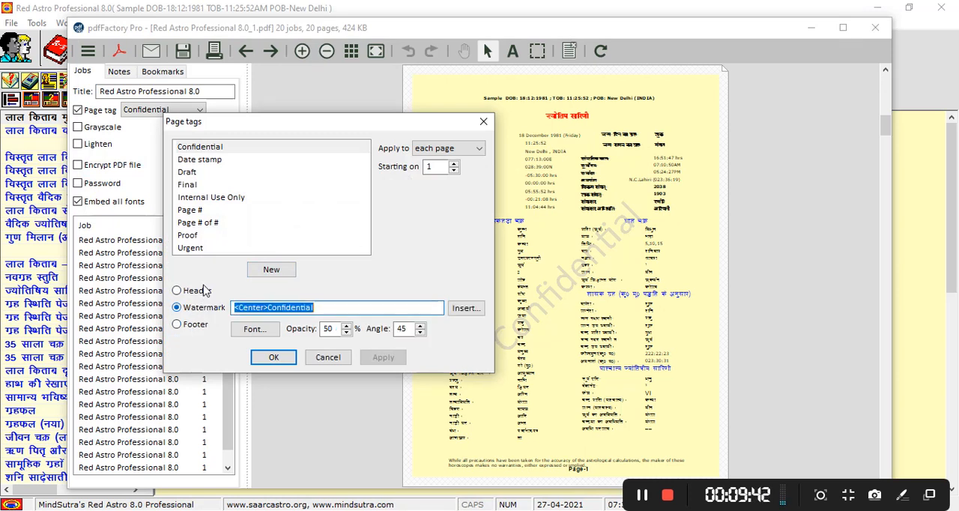
left_click(204, 291)
left_click(483, 122)
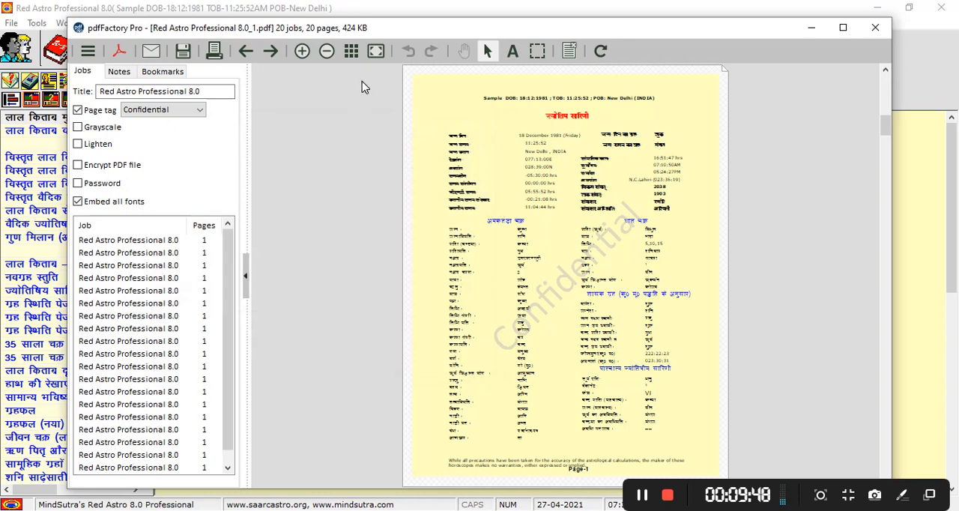
left_click(77, 110)
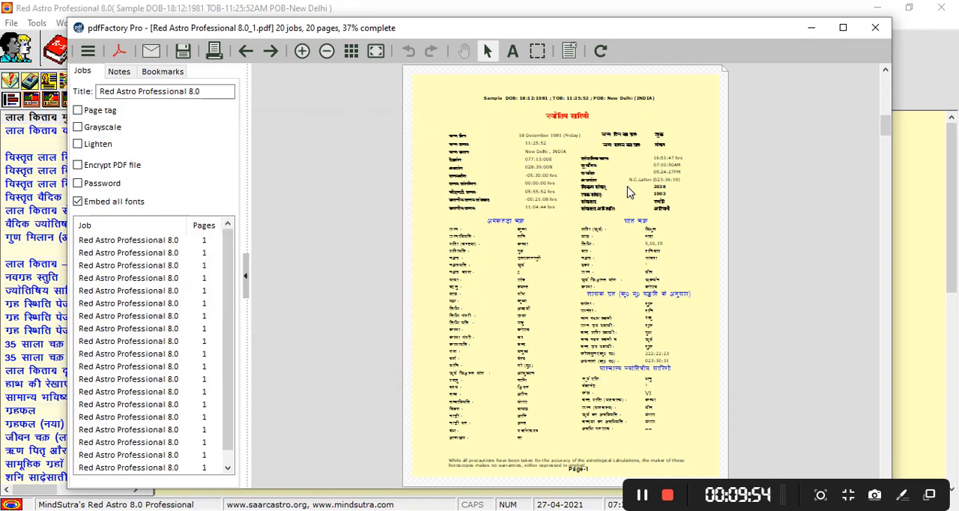
Save the PDF of the Red Astro horoscope pages to the Desktop as Sample.pdf.
left_click(182, 52)
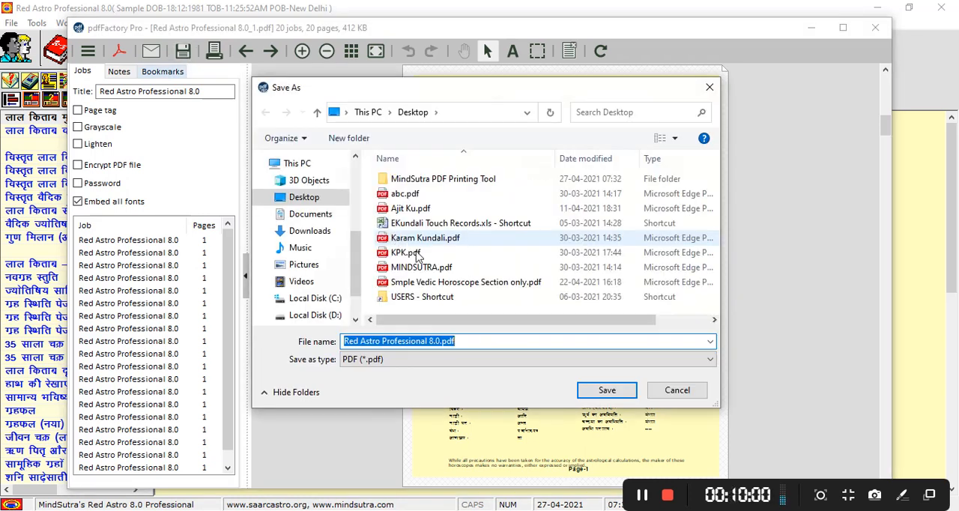
left_click(443, 345)
key("shift+Home")
key("BackSpace")
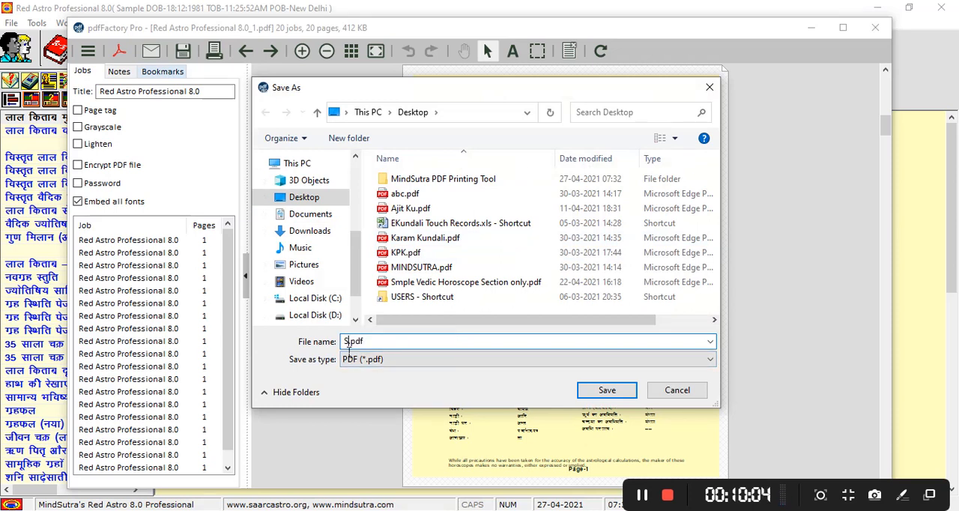
type("Sample")
left_click(603, 390)
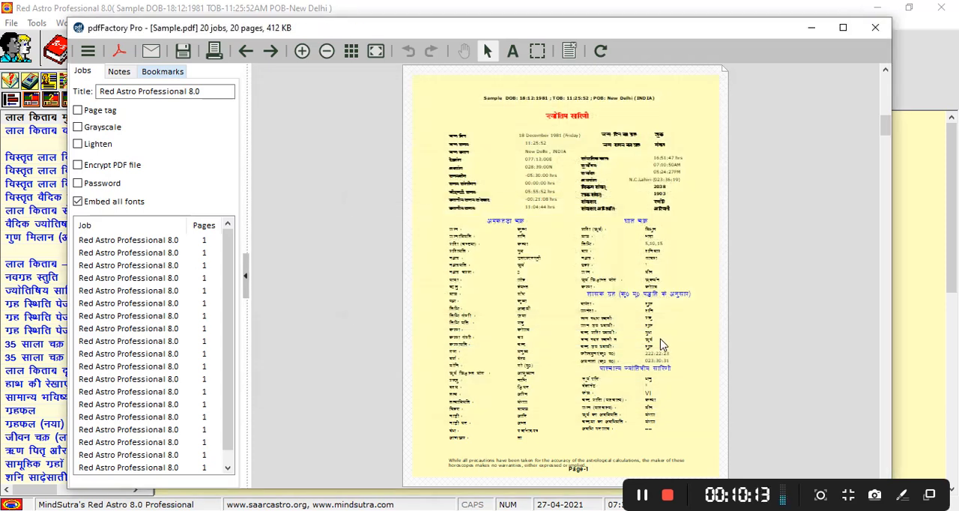
Minimize the pdfFactory Pro and Red Astro windows, and run MindSutra's Numerology 3.5 from the desktop as administrator, allowing it to make changes.
left_click(808, 29)
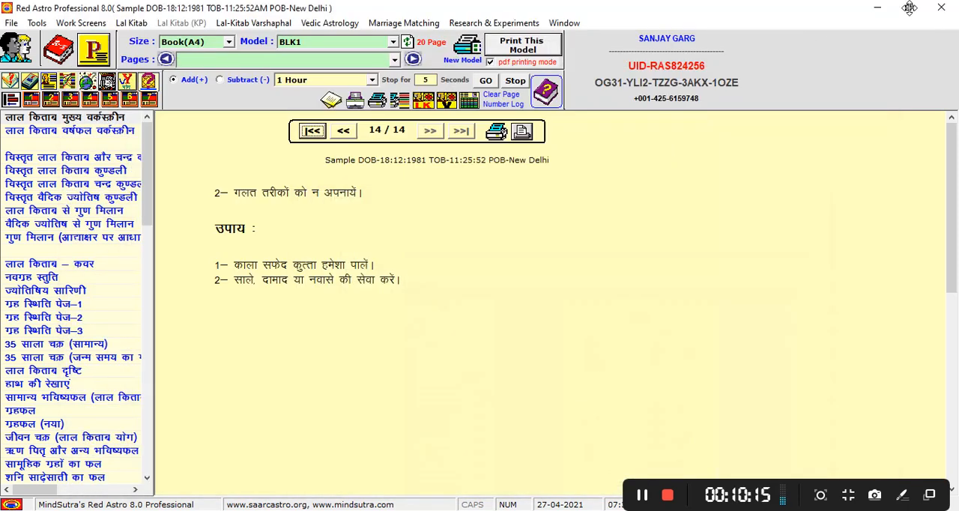
left_click(883, 10)
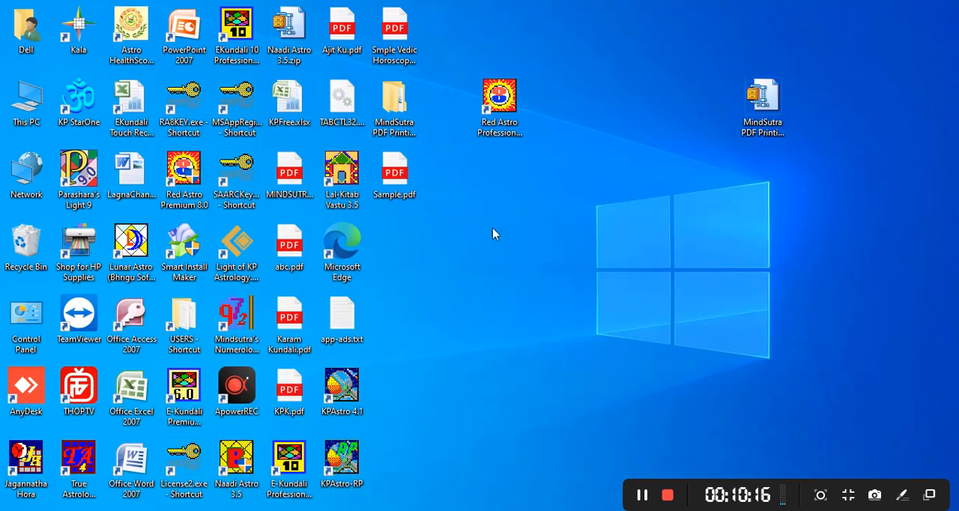
left_click(247, 324)
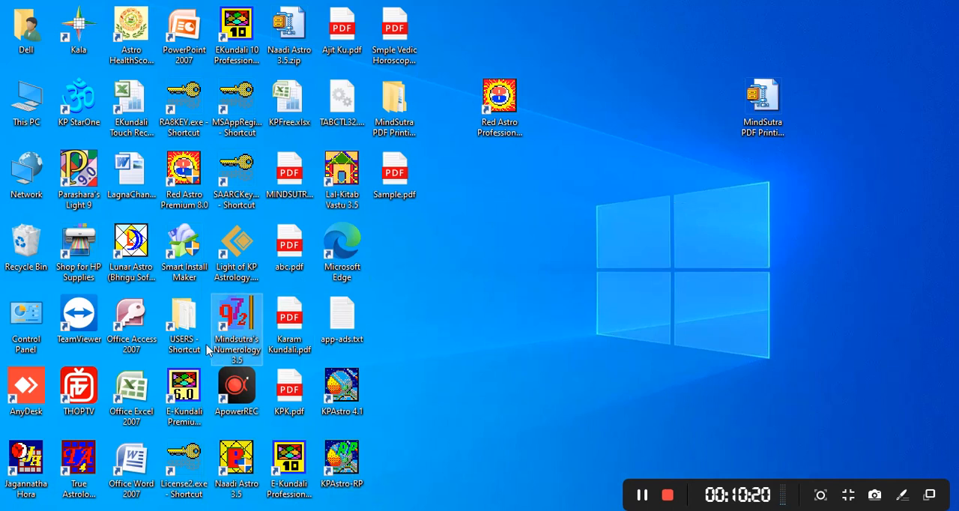
right_click(238, 325)
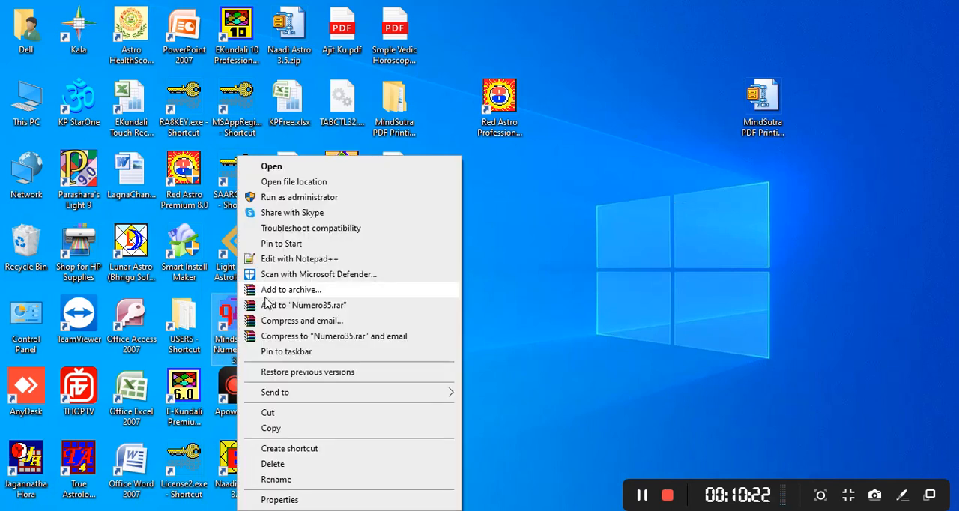
left_click(311, 198)
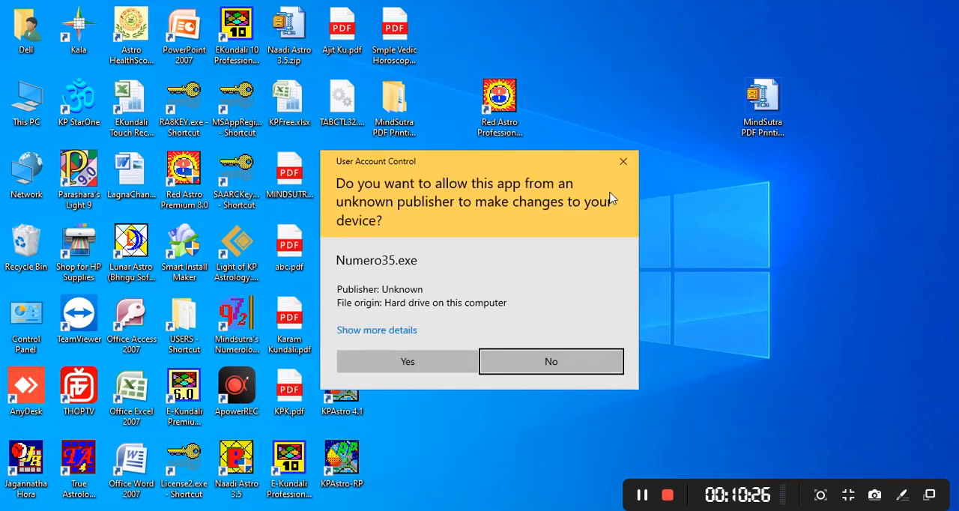
left_click(407, 360)
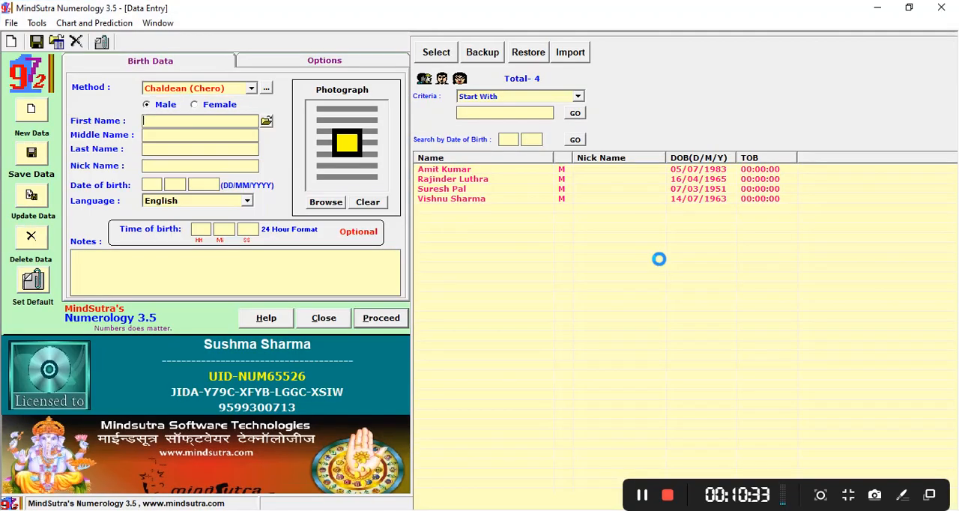
Load the first saved birth record in MindSutra Numerology and print its numerological life analysis report to pdfFactory Pro.
double_click(491, 155)
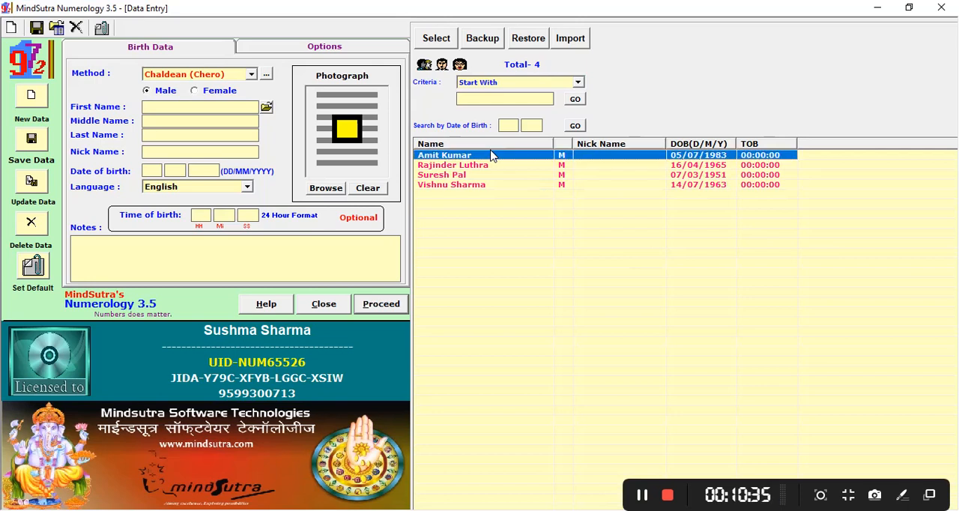
left_click(383, 307)
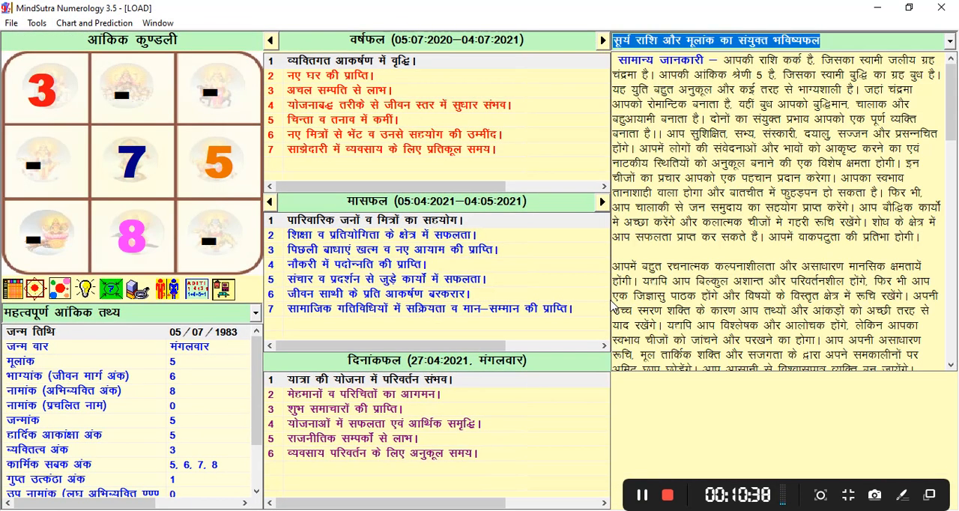
left_click(94, 23)
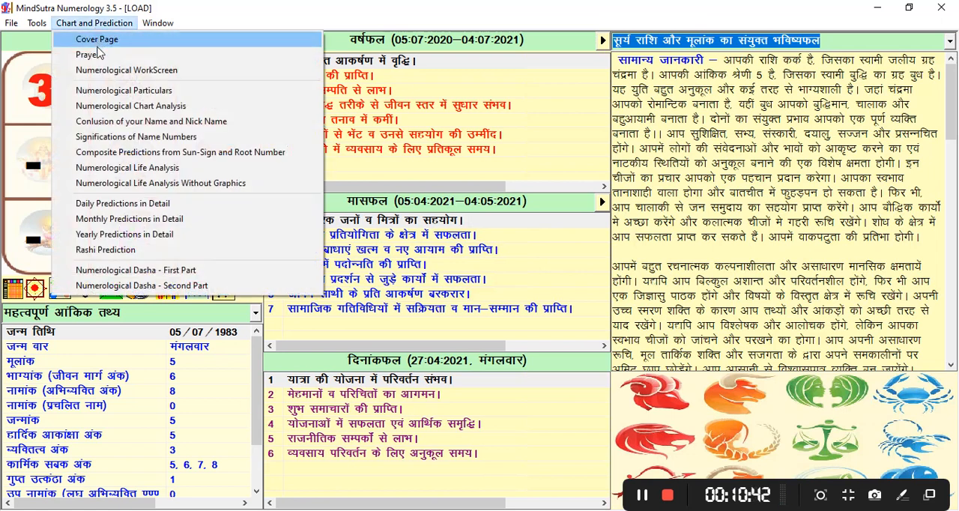
left_click(98, 90)
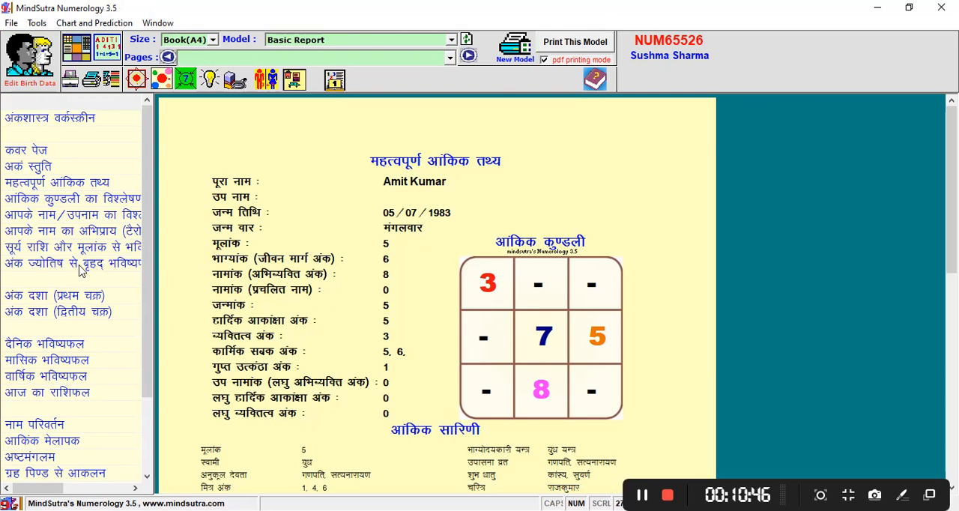
left_click(81, 268)
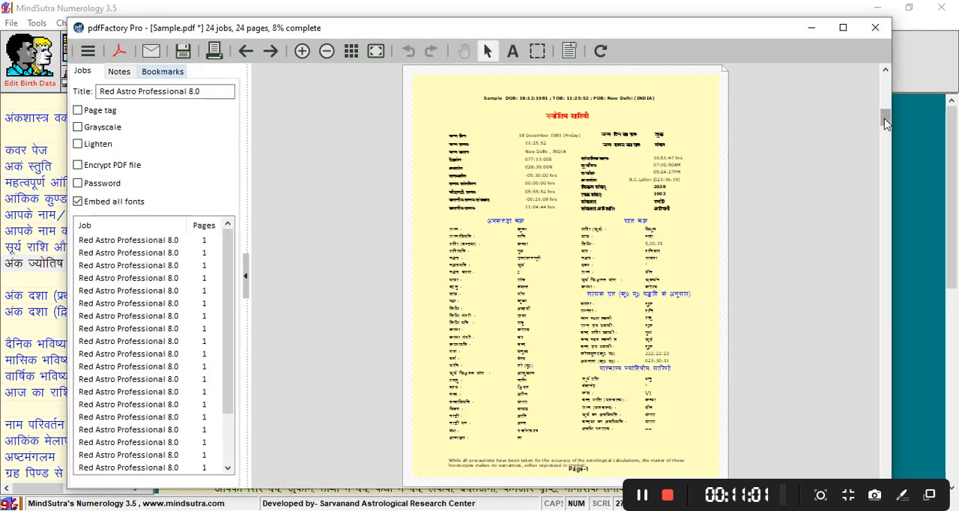
Look through the combined job pages down to the last Numero35 page and save them to Sample.pdf.
left_click_drag(885, 119, 888, 236)
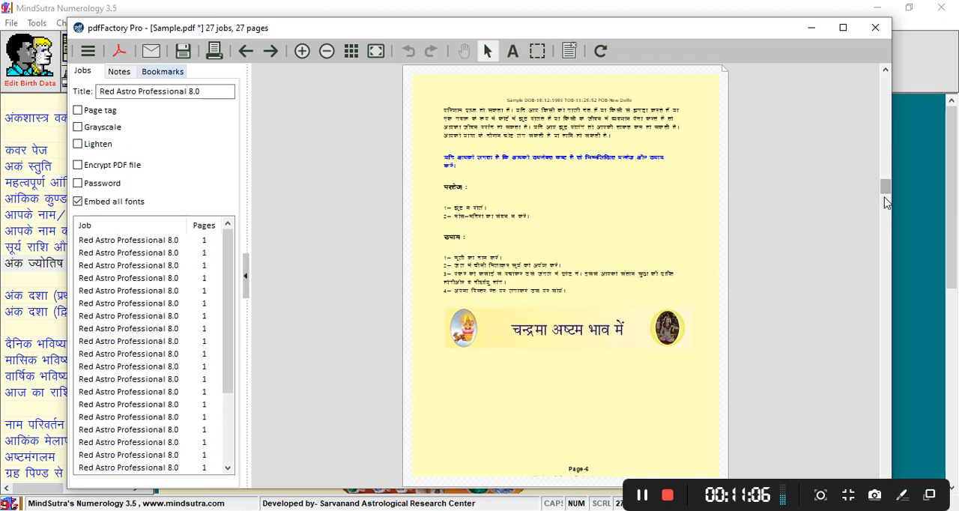
left_click_drag(886, 202, 885, 431)
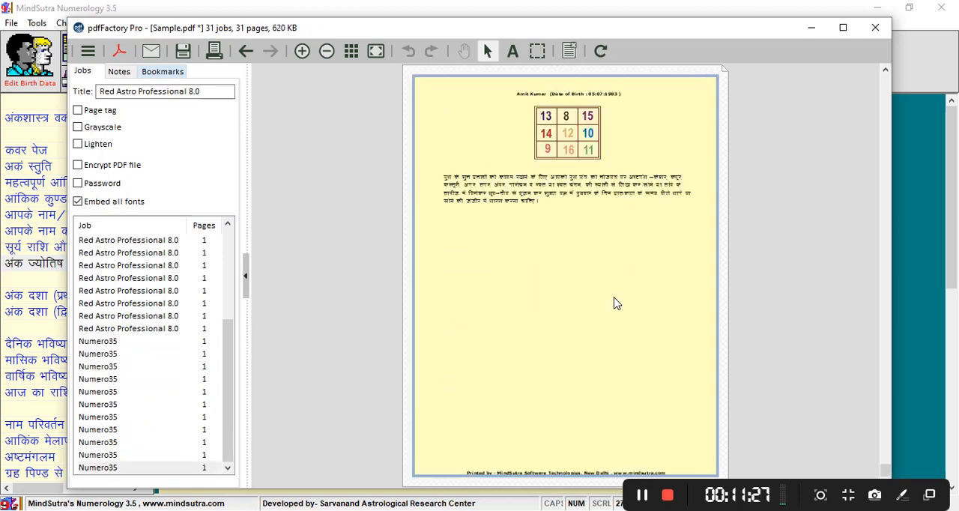
left_click(182, 52)
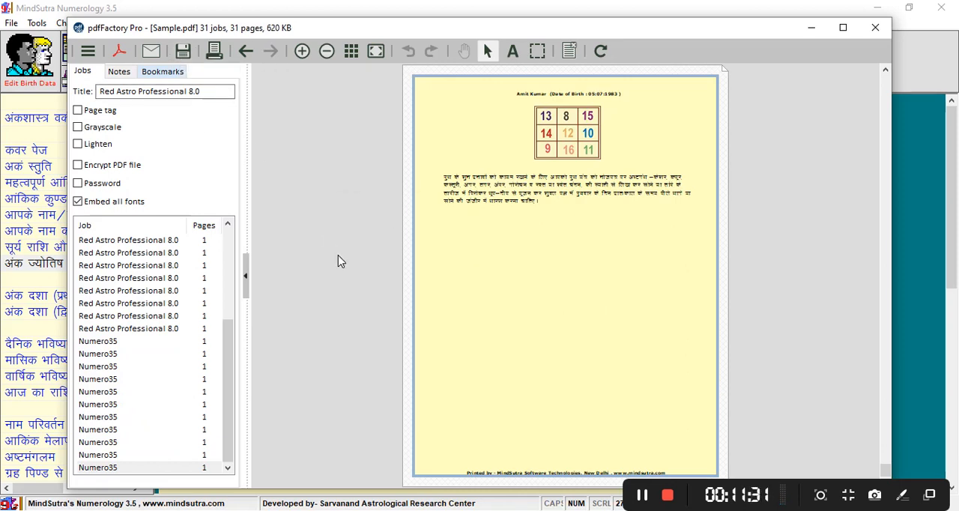
Close pdfFactory Pro, minimize MindSutra Numerology and open Sample.pdf from the desktop in Microsoft Edge.
left_click(88, 52)
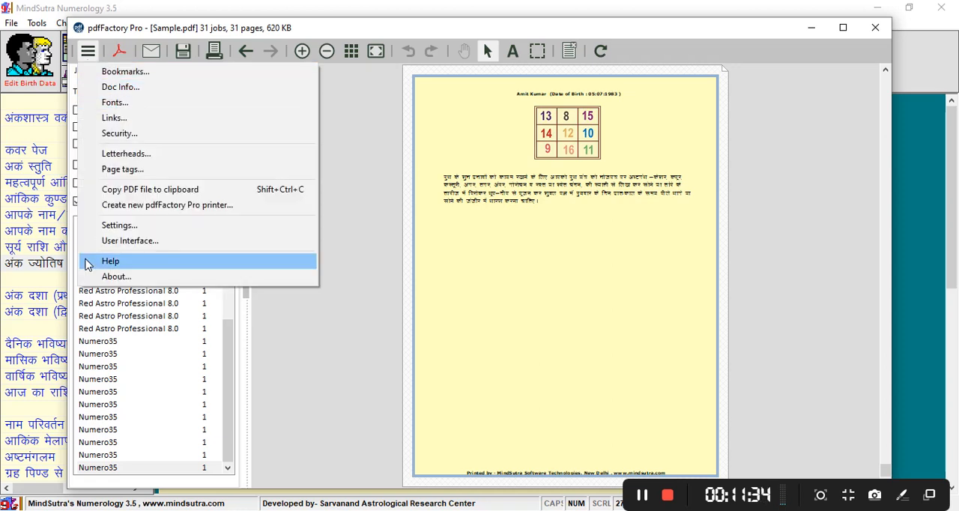
left_click(493, 271)
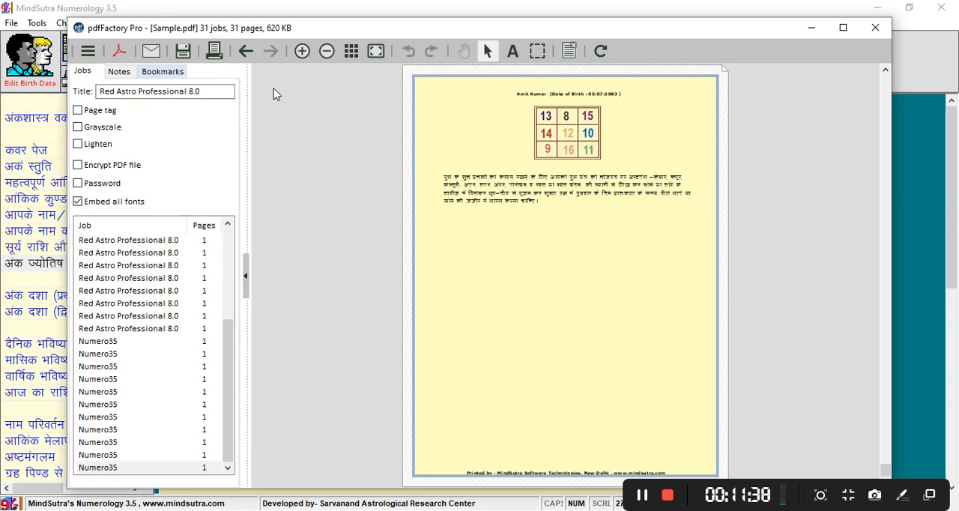
left_click(874, 27)
left_click(880, 8)
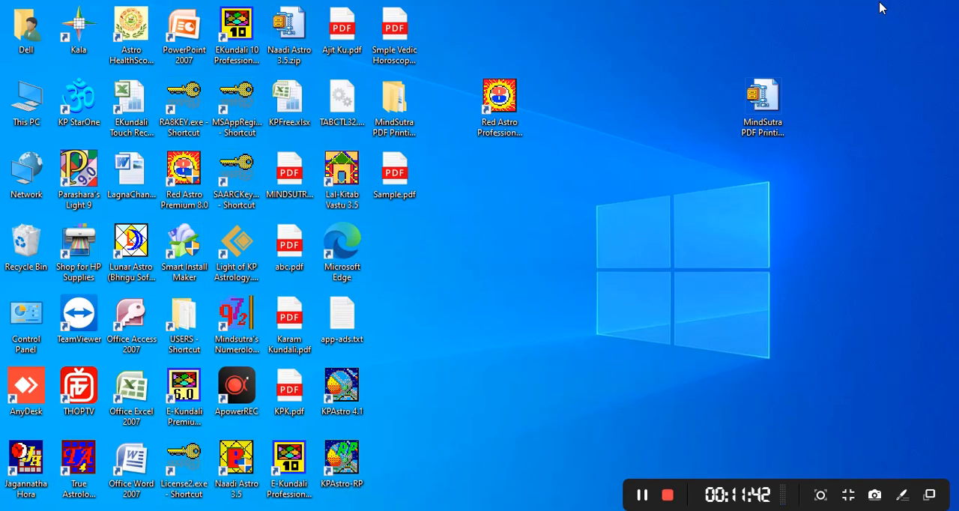
double_click(387, 172)
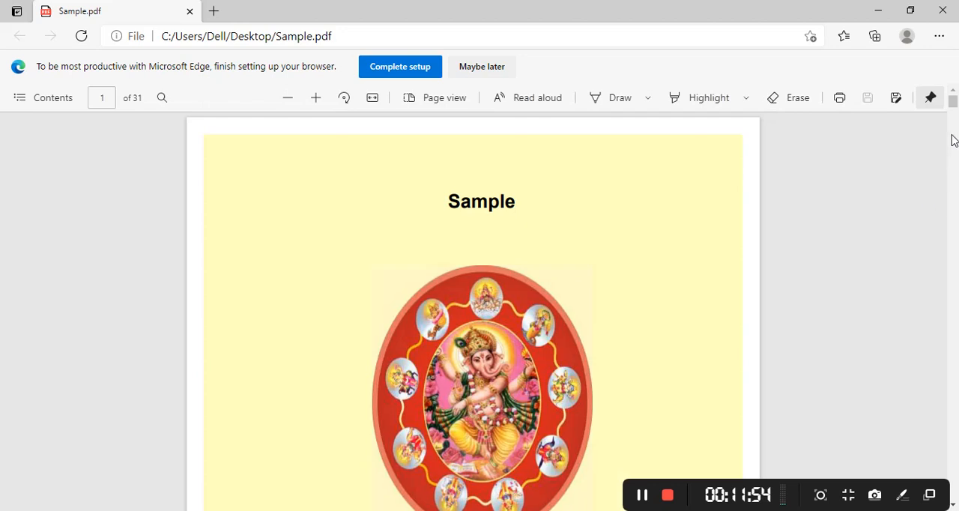
Examine the Red Astro and numerology pages of Sample.pdf for correctly rendered Hindi text and images.
left_click_drag(952, 103, 952, 365)
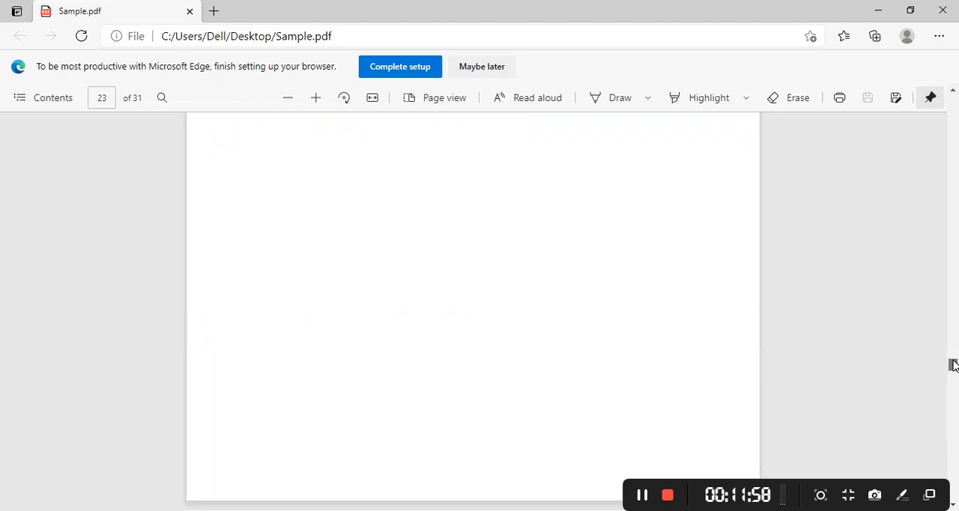
scroll(642, 331, "up", 10)
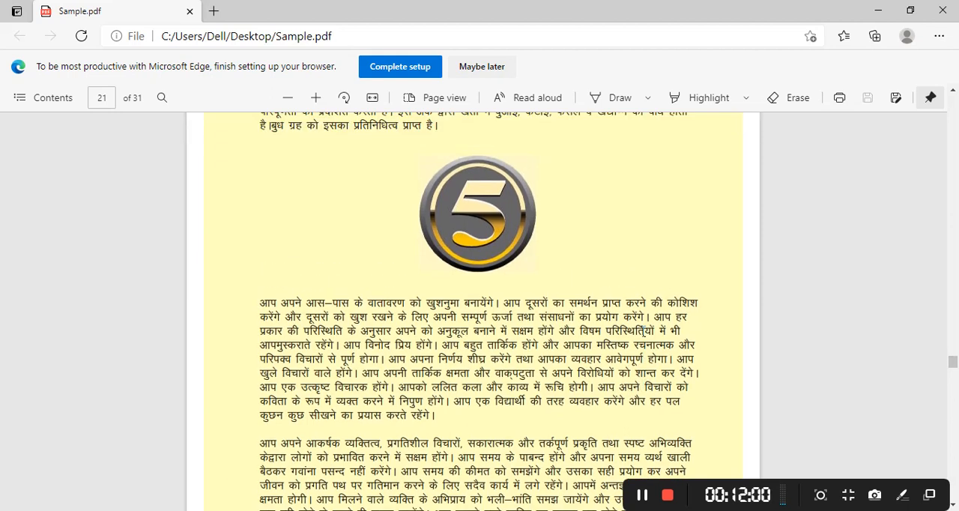
scroll(642, 331, "down", 10)
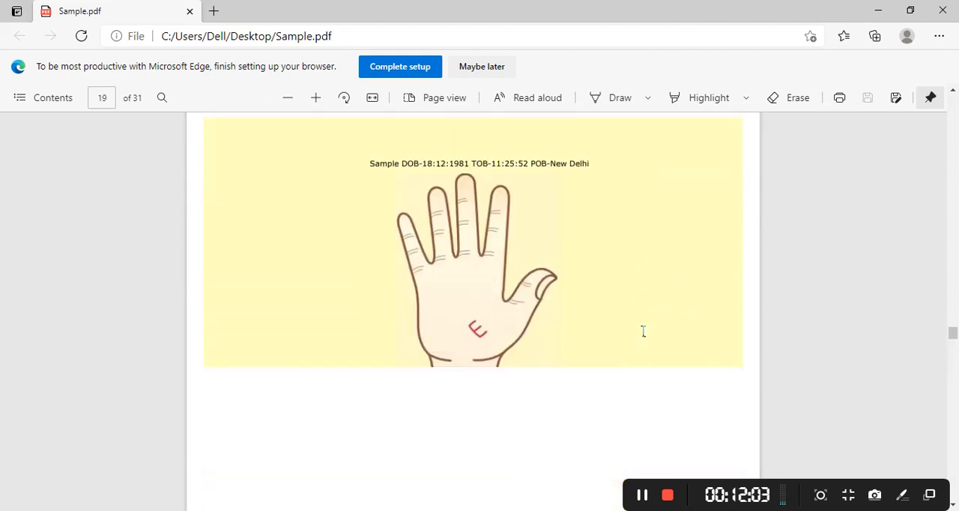
scroll(642, 331, "down", 10)
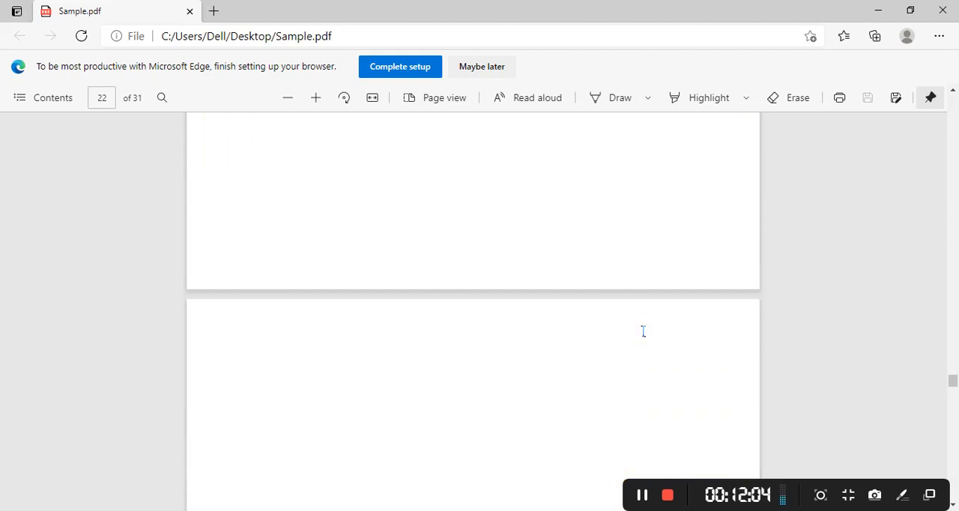
scroll(643, 331, "down", 10)
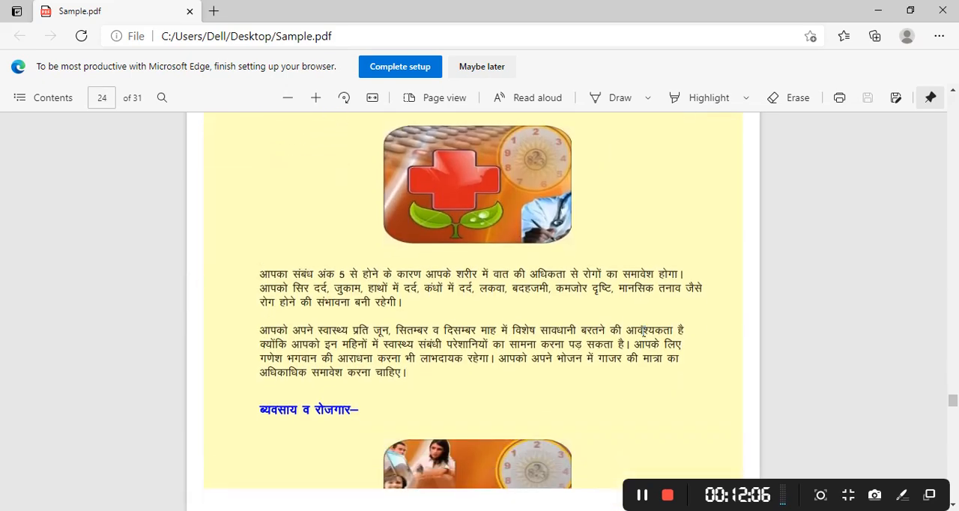
scroll(643, 331, "up", 20)
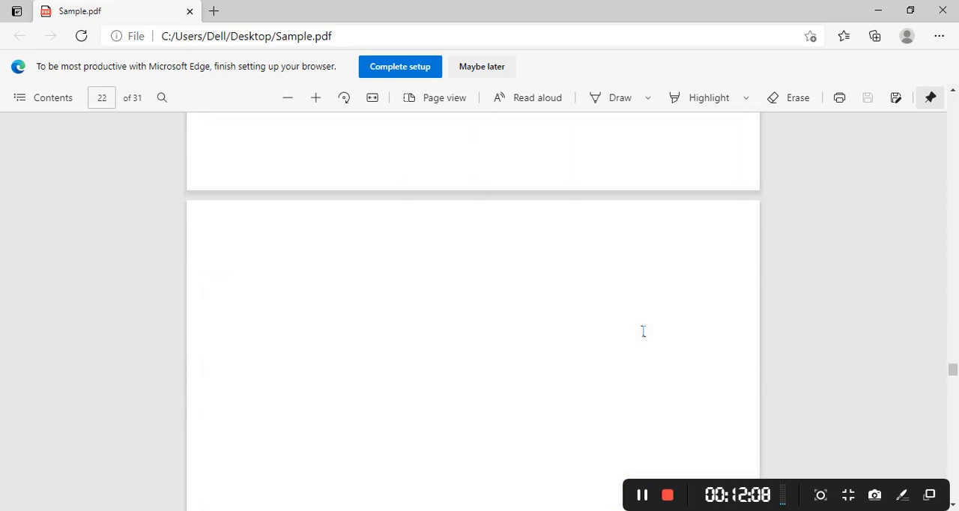
scroll(643, 331, "up", 10)
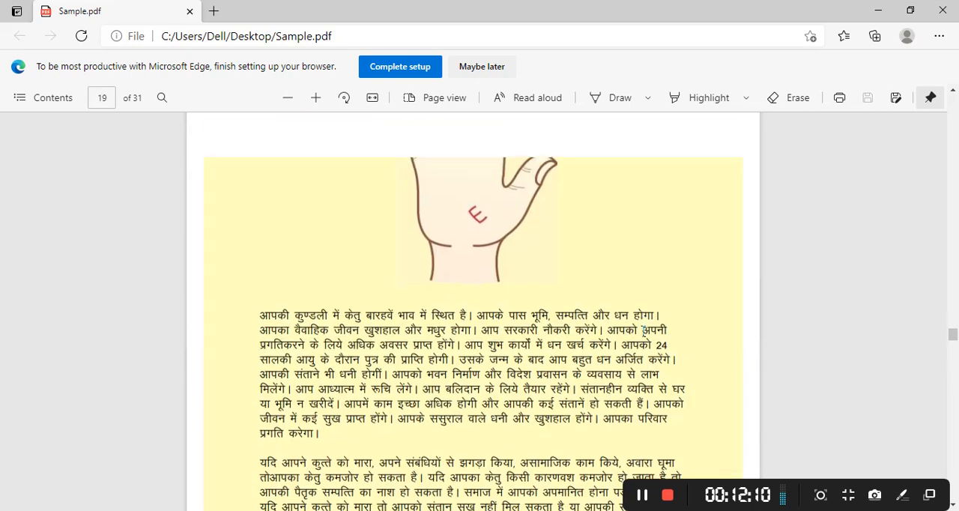
scroll(643, 331, "up", 6)
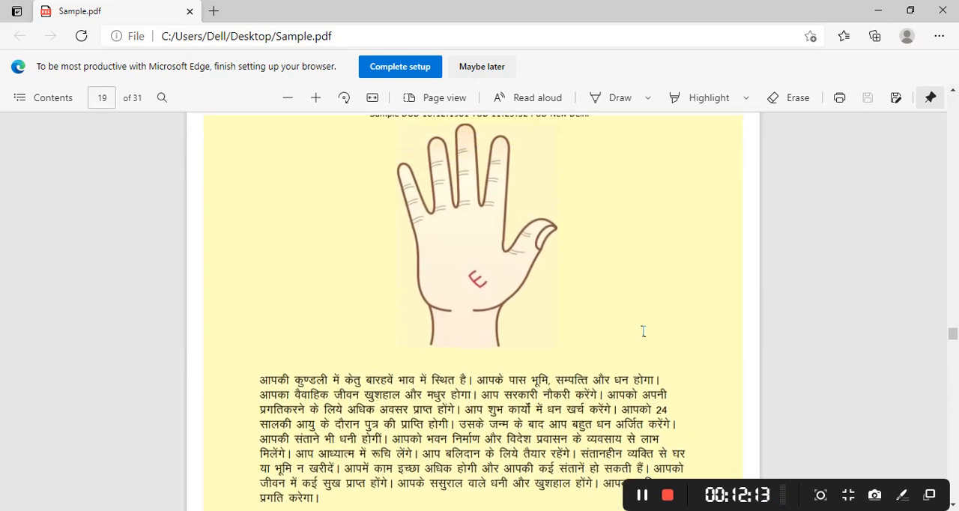
scroll(642, 331, "up", 10)
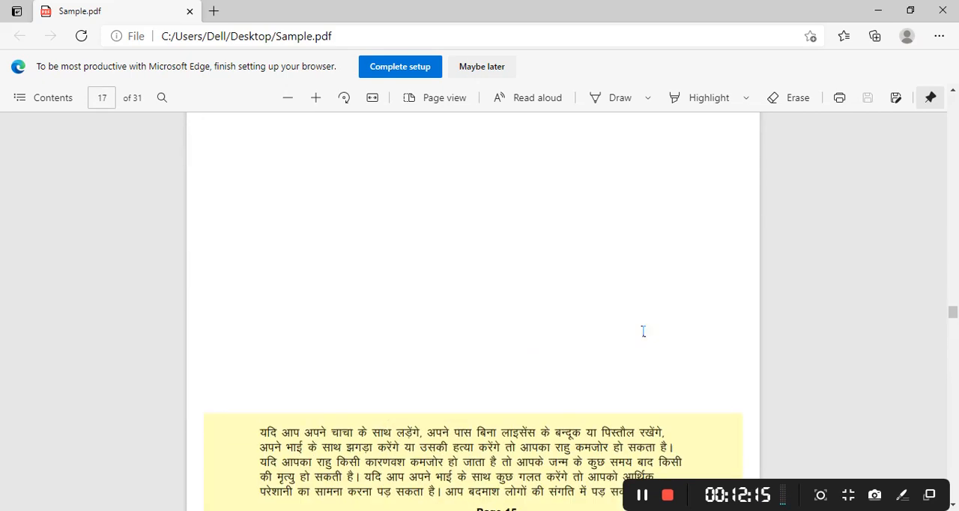
scroll(643, 331, "up", 10)
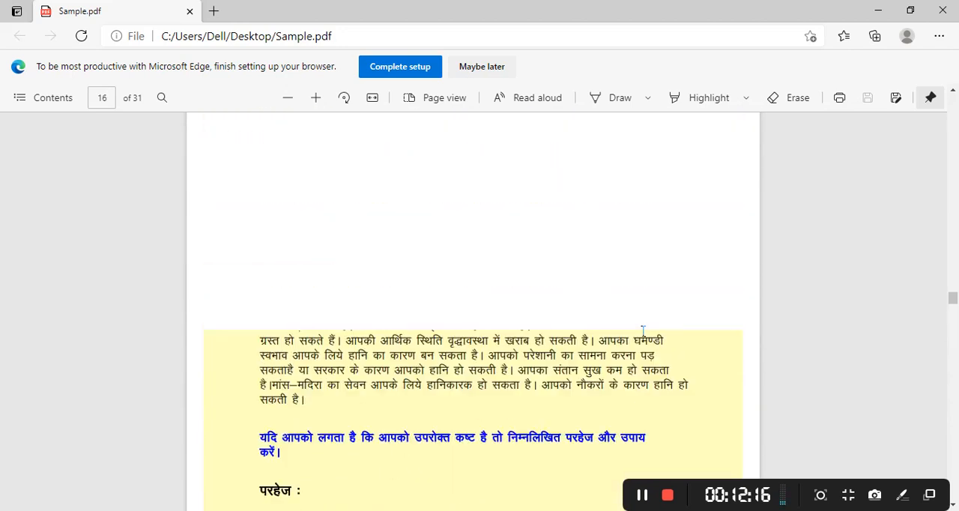
scroll(642, 331, "up", 10)
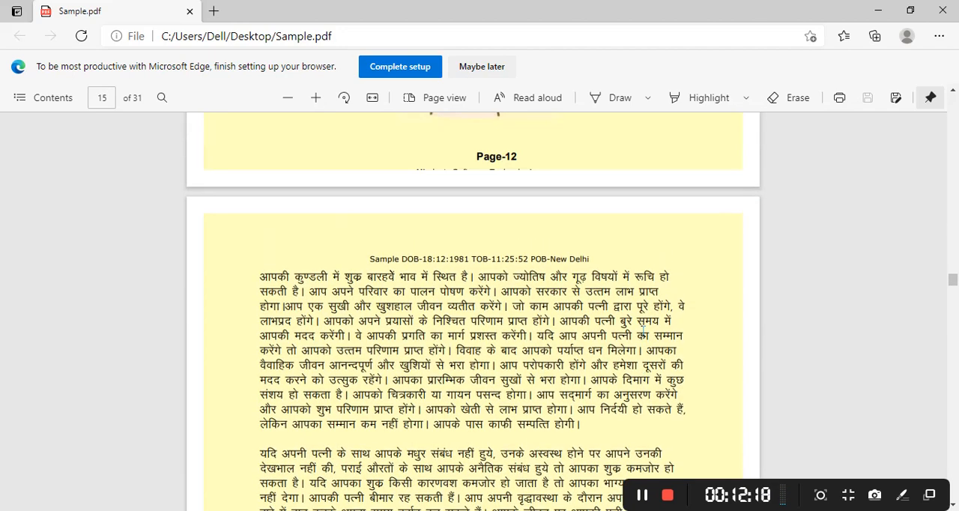
scroll(642, 331, "up", 10)
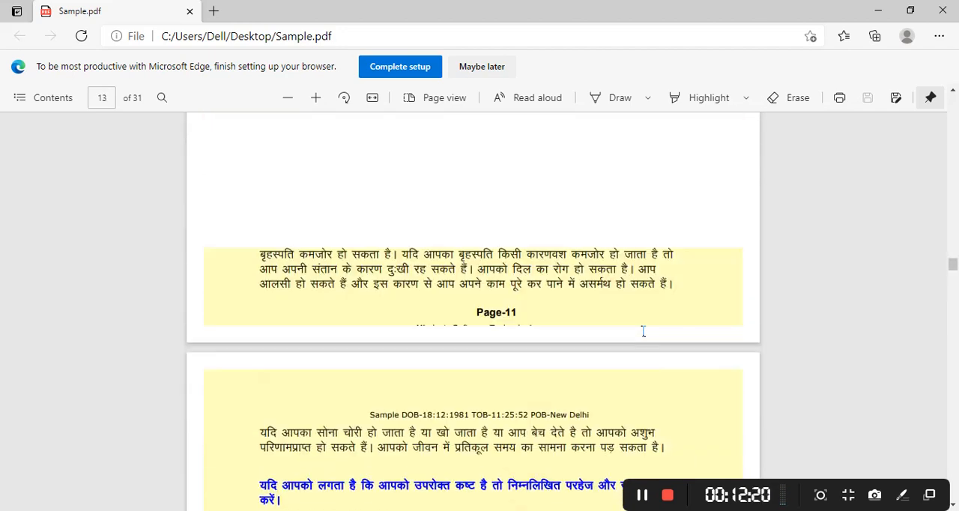
scroll(643, 331, "up", 10)
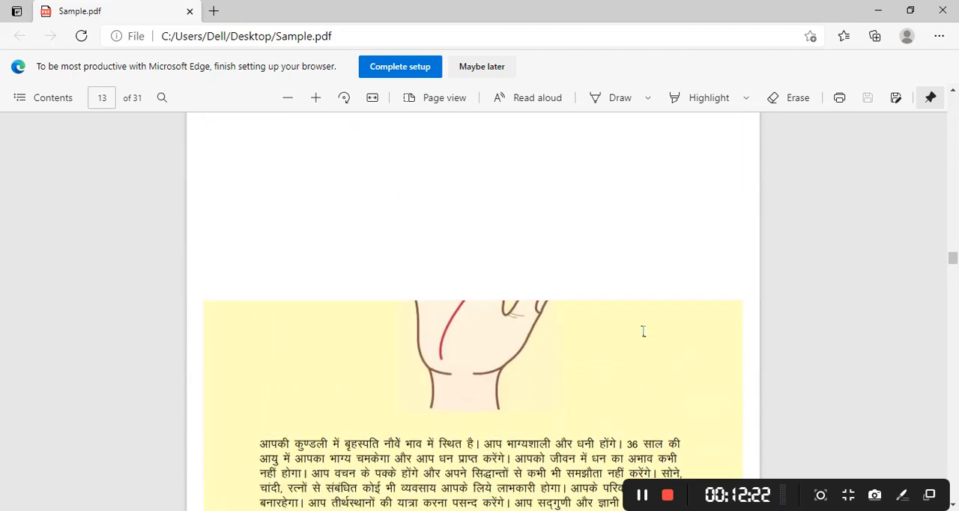